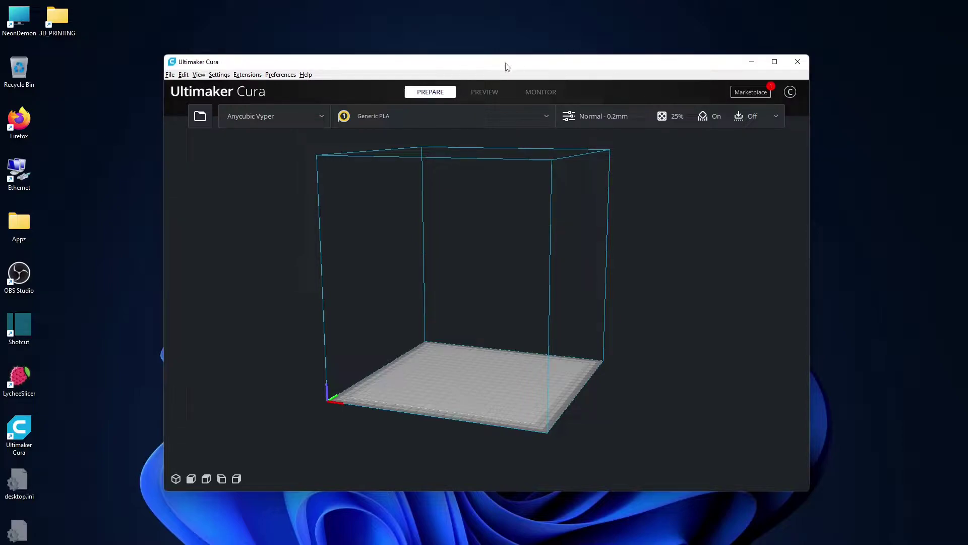
Check the recommended print settings for profile, infill, support and adhesion, and close them again
{"action": "mouse_move", "coordinate": [282, 62]}
{"action": "left_mouse_down"}
{"action": "mouse_move", "coordinate": [303, 63]}
{"action": "mouse_move", "coordinate": [290, 76]}
{"action": "left_mouse_up"}
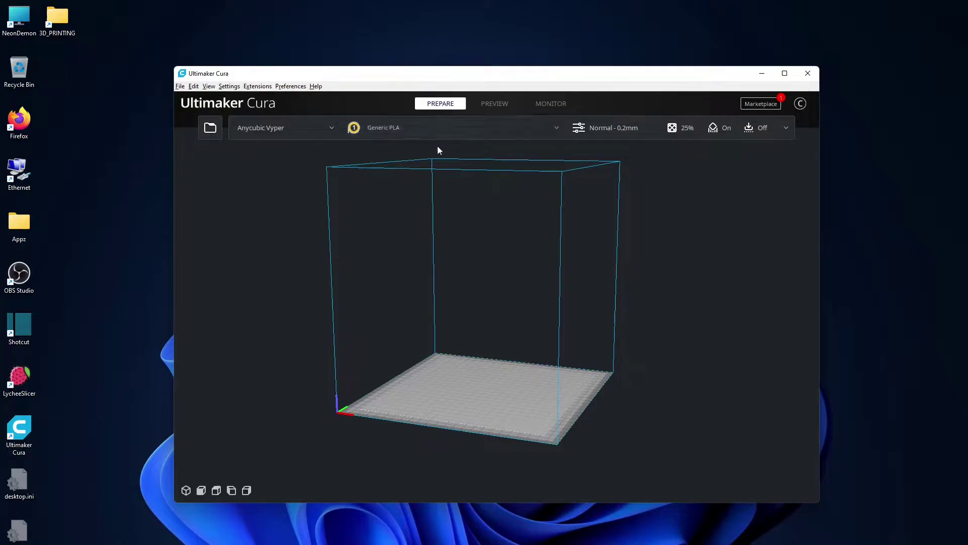
{"action": "left_click", "coordinate": [639, 126]}
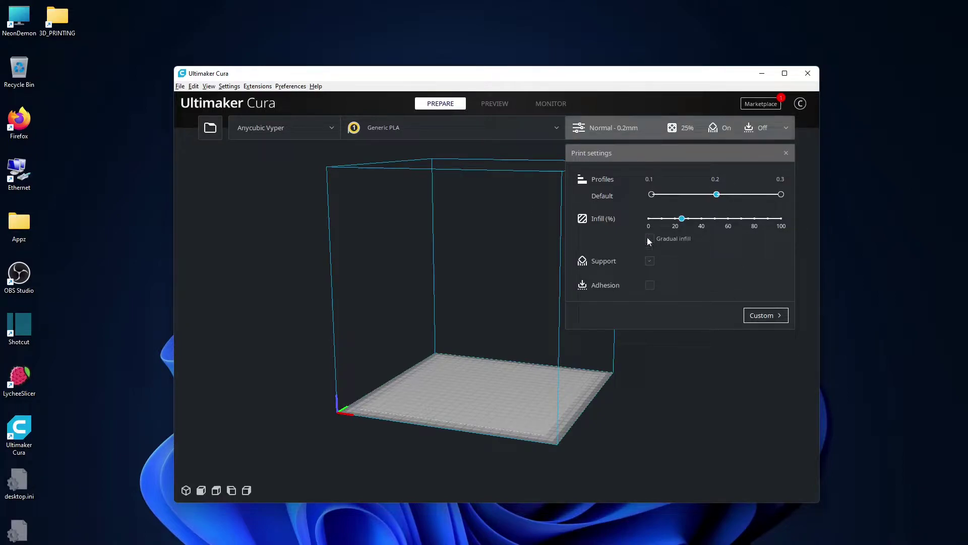
{"action": "right_click", "coordinate": [530, 382]}
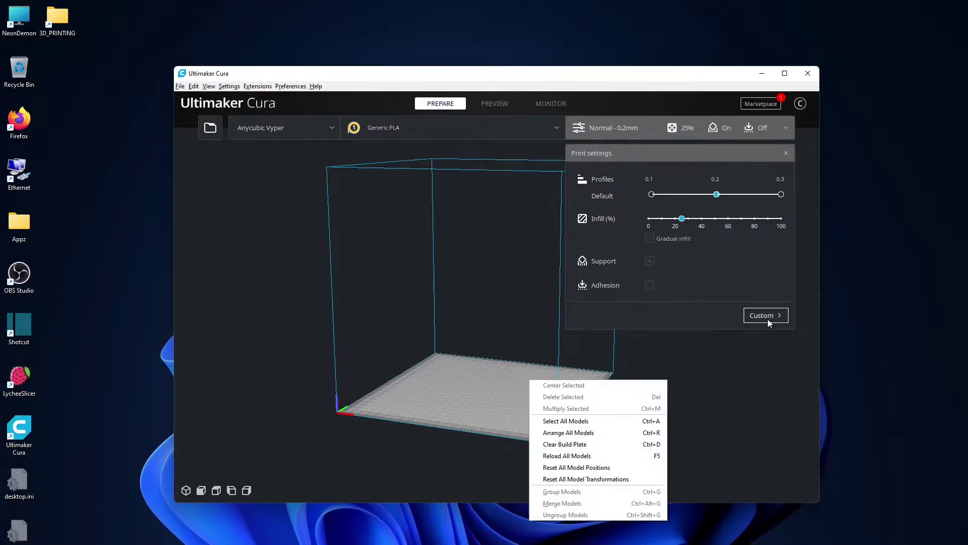
{"action": "left_click", "coordinate": [786, 151]}
{"action": "left_click", "coordinate": [786, 151]}
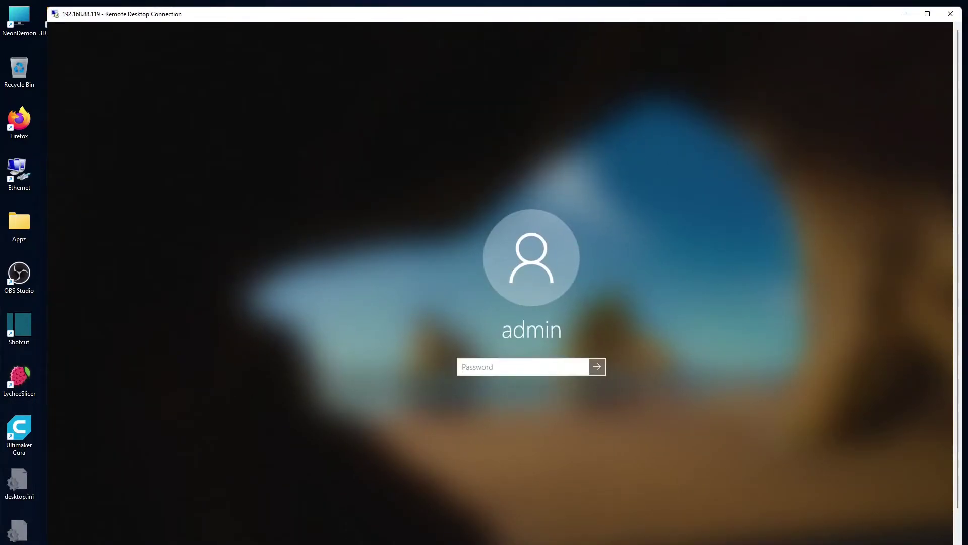
Sign in to the remote desktop with the account password and reposition its Ultimaker Cura window
{"action": "type", "text": "**********"}
{"action": "key", "text": "Return"}
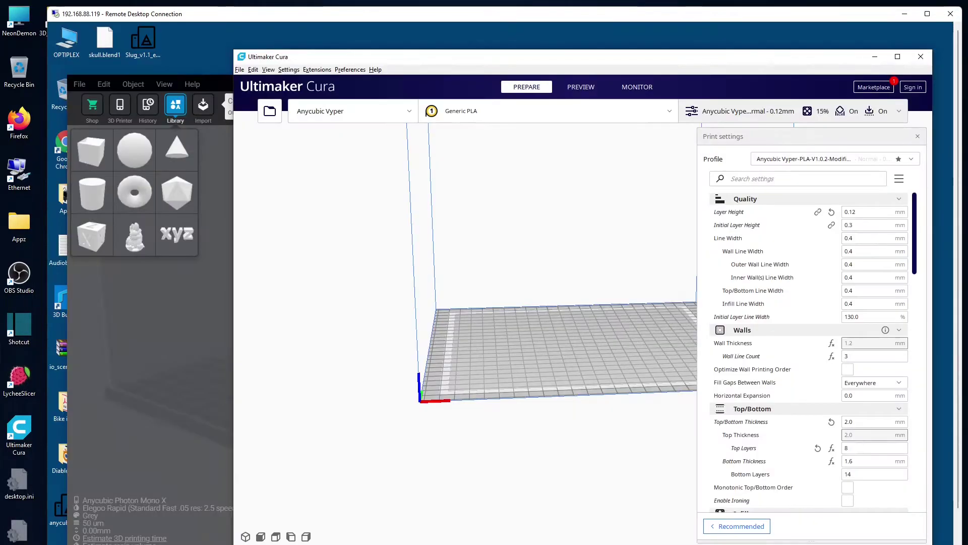
{"action": "left_click_drag", "start_coordinate": [379, 58], "coordinate": [339, 58]}
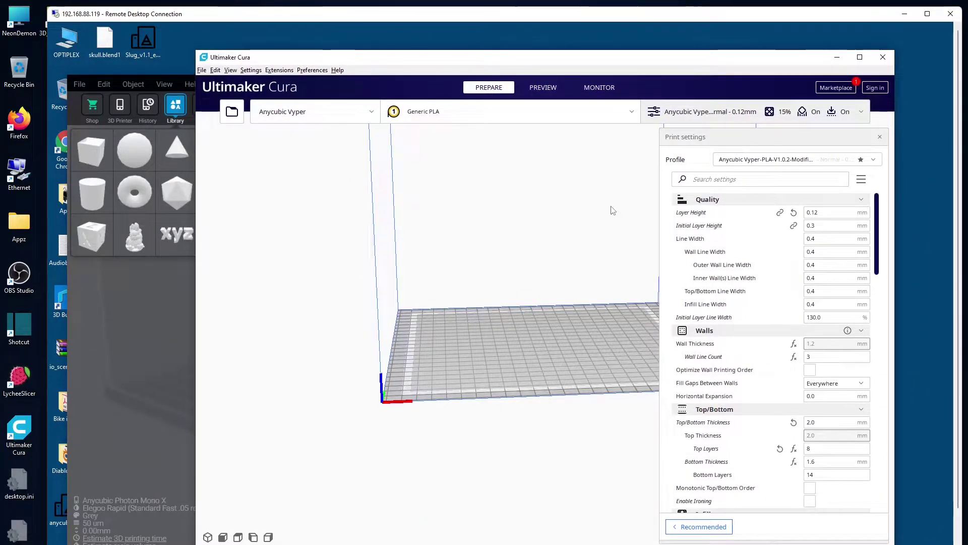
{"action": "left_click", "coordinate": [853, 159]}
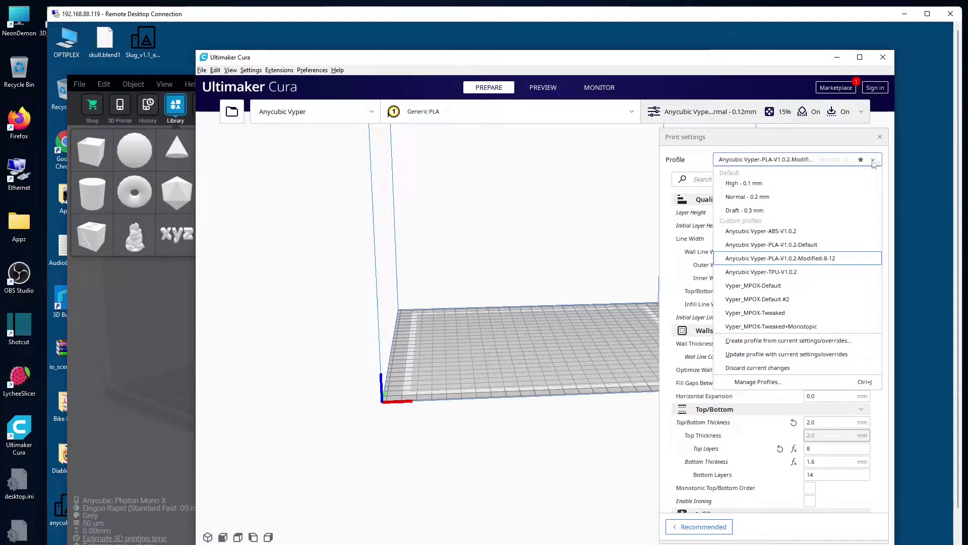
{"action": "left_click", "coordinate": [761, 383]}
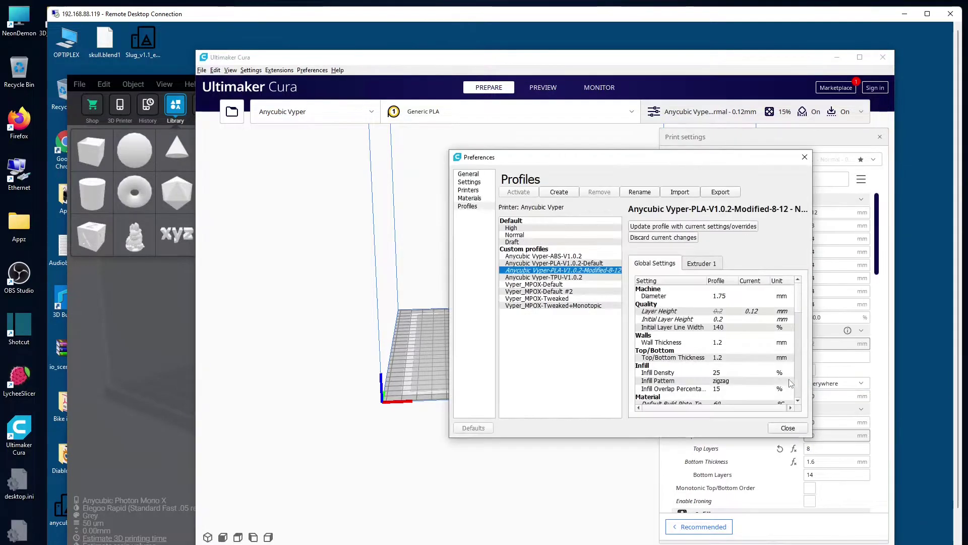
{"action": "left_click", "coordinate": [544, 256]}
{"action": "left_click", "coordinate": [545, 265]}
{"action": "left_click", "coordinate": [547, 278]}
{"action": "left_click", "coordinate": [552, 291]}
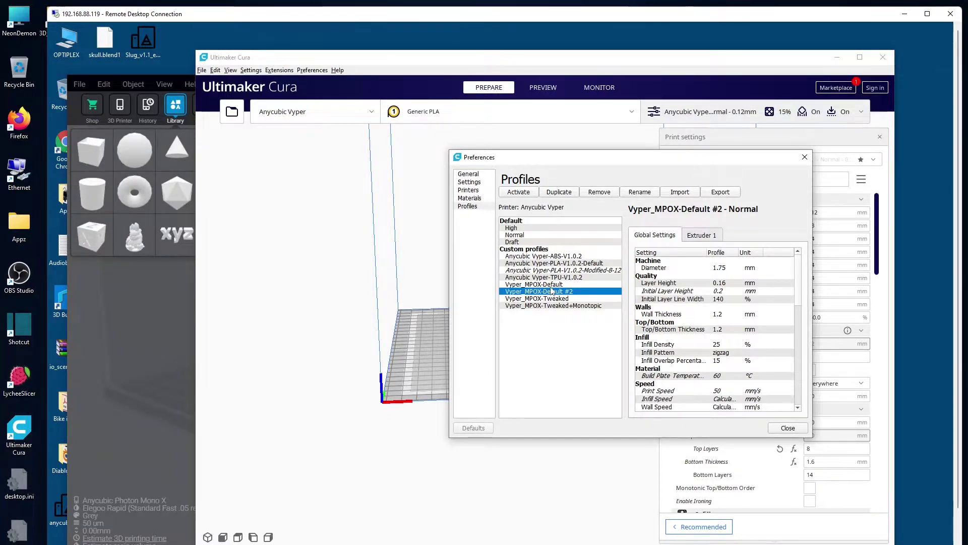
{"action": "left_click", "coordinate": [545, 263]}
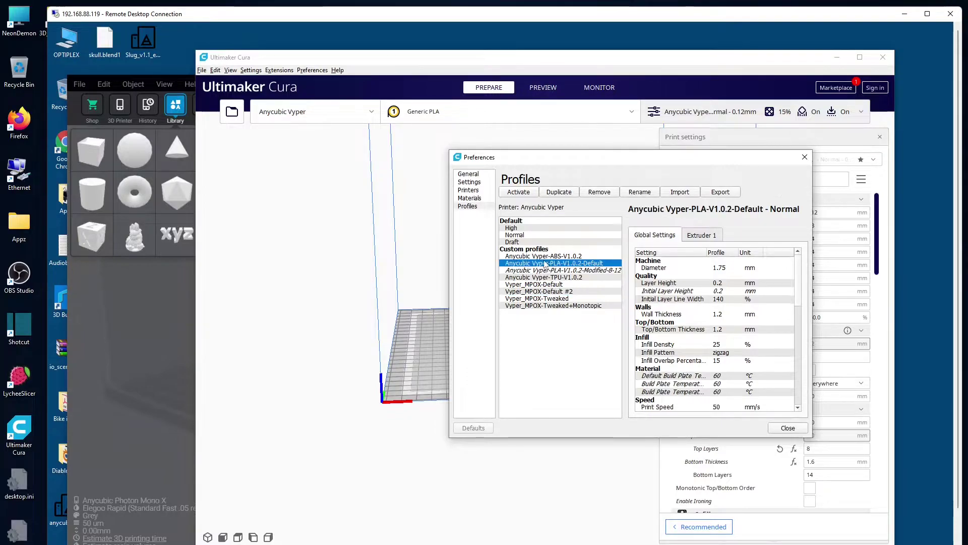
{"action": "left_click", "coordinate": [545, 256]}
{"action": "left_click", "coordinate": [557, 299]}
Open the export dialog for the Anycubic Vyper-ABS-V1.0.2 profile and cancel it without saving
{"action": "left_click", "coordinate": [557, 256]}
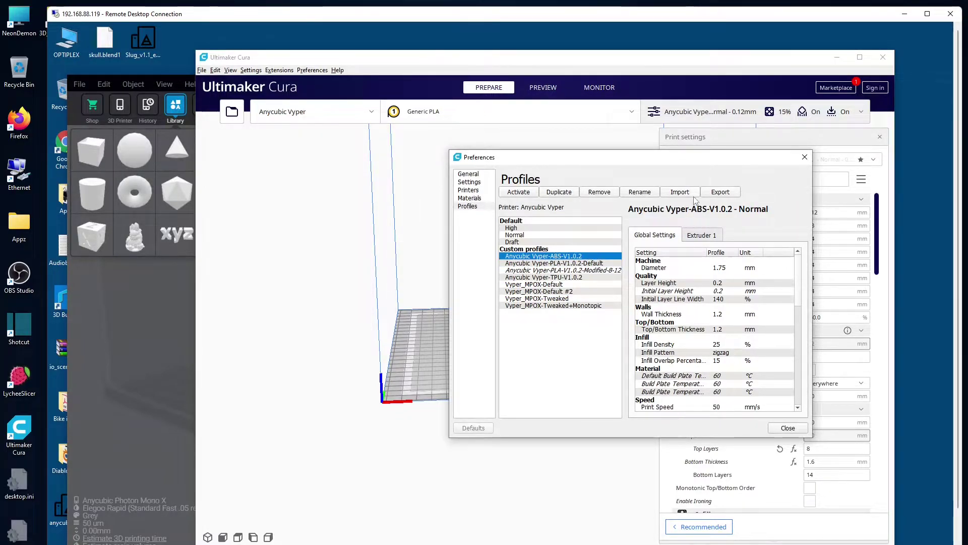
{"action": "left_click", "coordinate": [721, 192]}
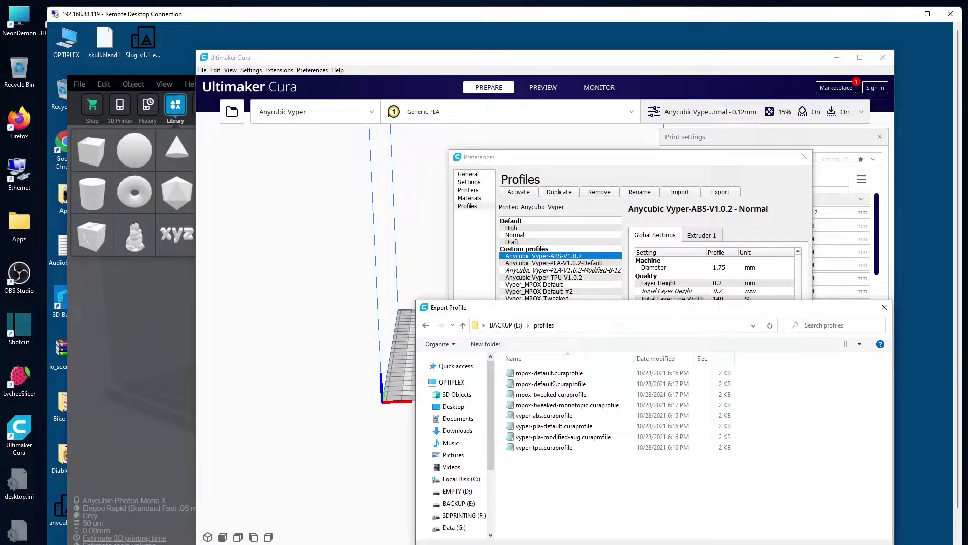
{"action": "left_click", "coordinate": [884, 307]}
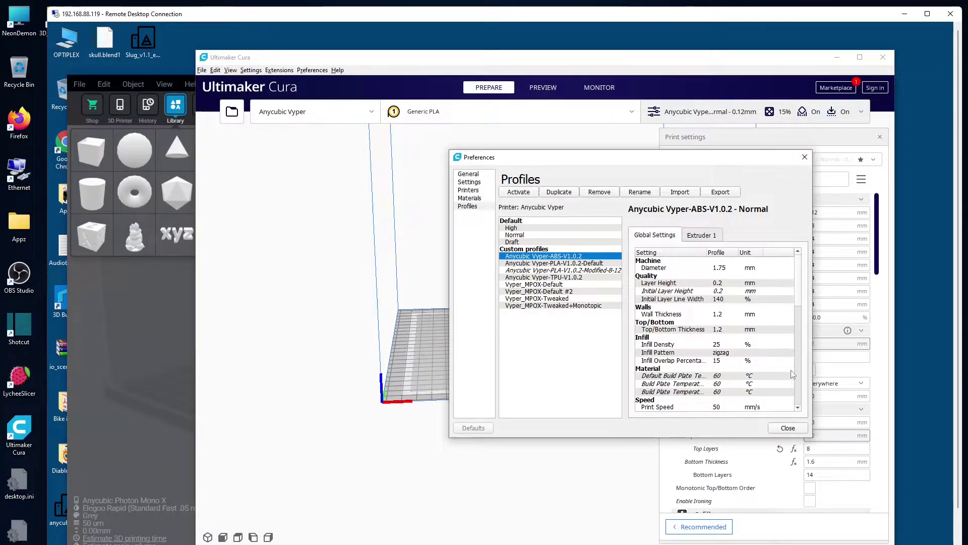
Review the PLA and MPOX-Tweaked custom profiles and the list of printers, and close the preferences
{"action": "left_click", "coordinate": [580, 264]}
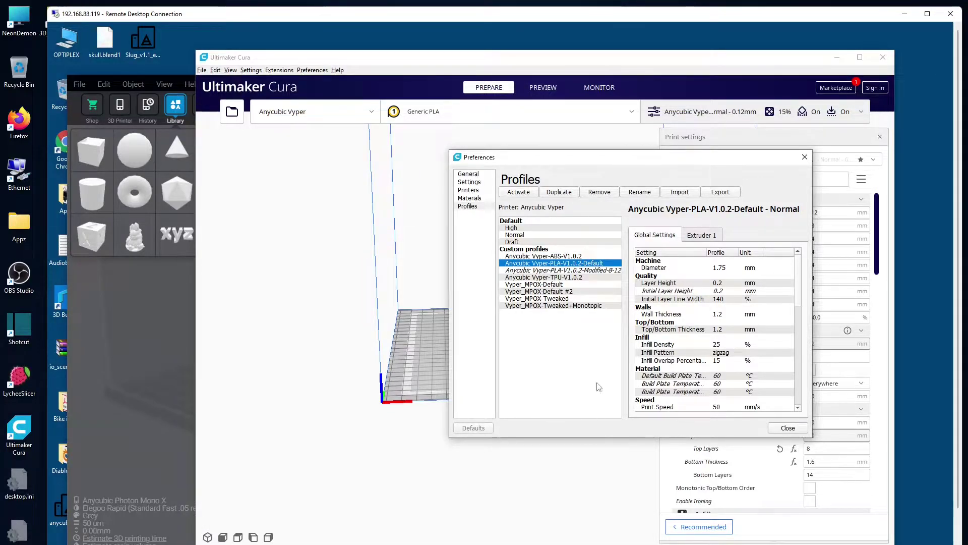
{"action": "left_click", "coordinate": [544, 271]}
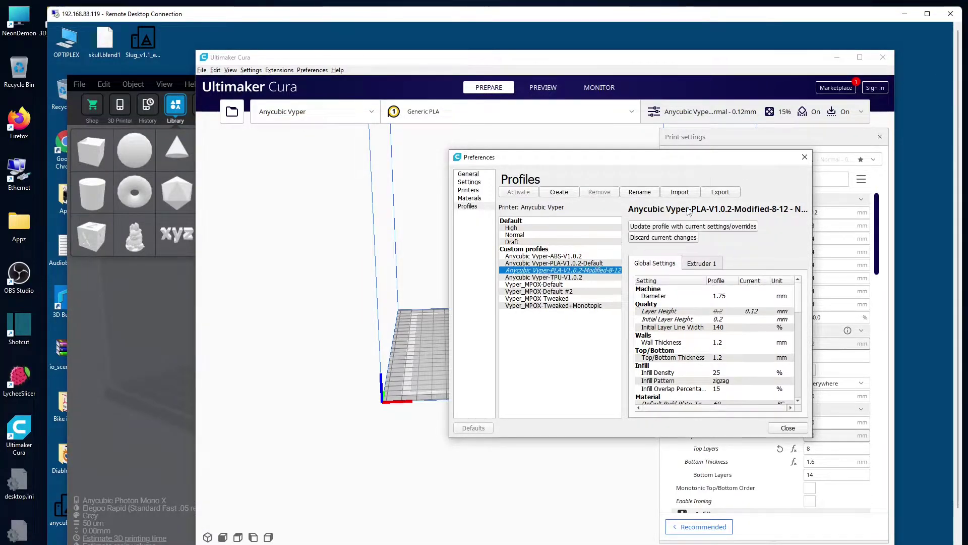
{"action": "left_click", "coordinate": [556, 298]}
{"action": "left_click", "coordinate": [555, 306]}
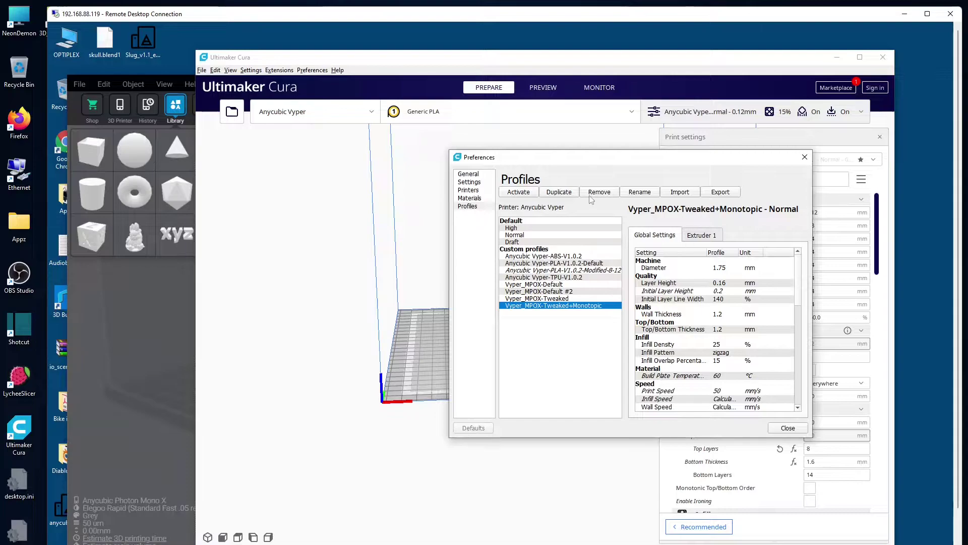
{"action": "left_click", "coordinate": [469, 190]}
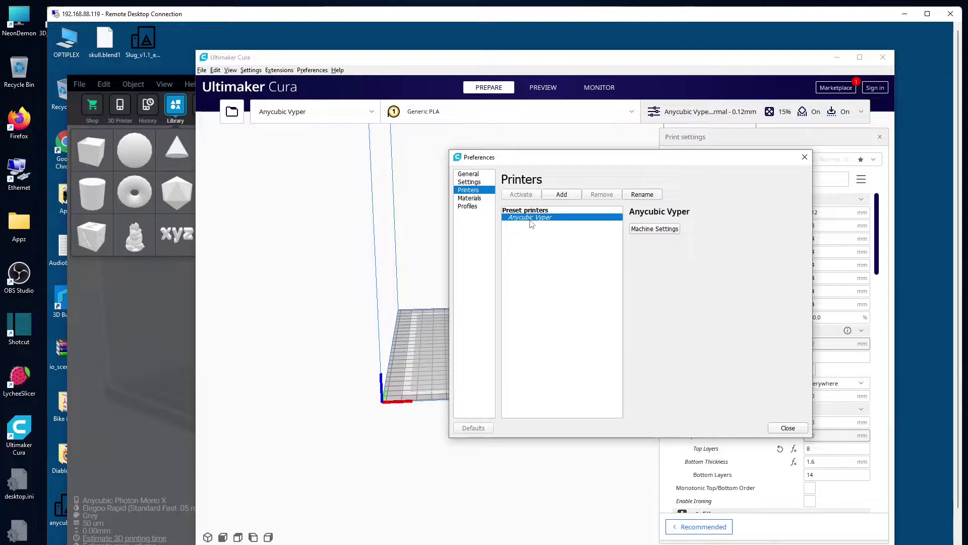
{"action": "left_click", "coordinate": [788, 428]}
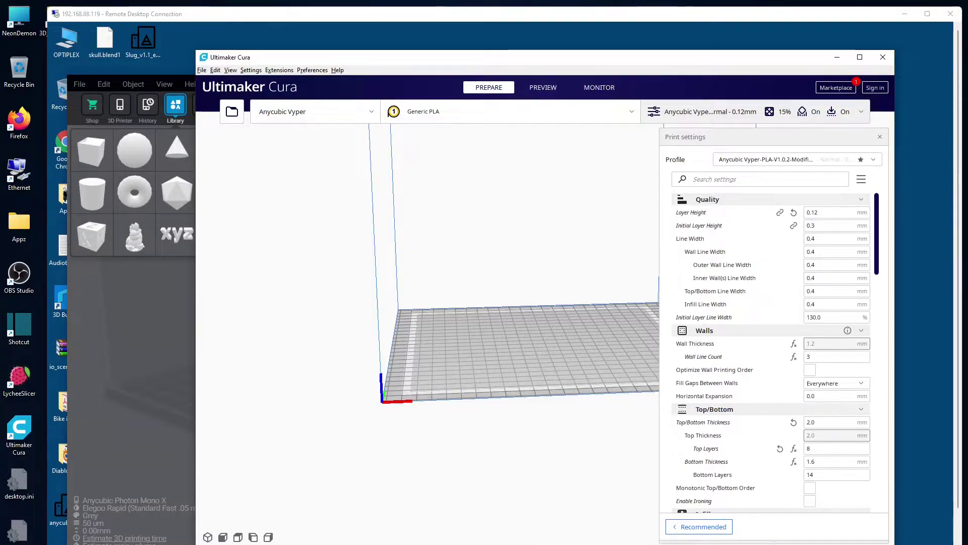
Close Cura on the remote computer and safely eject the Ultra USB drive
{"action": "left_click", "coordinate": [883, 57]}
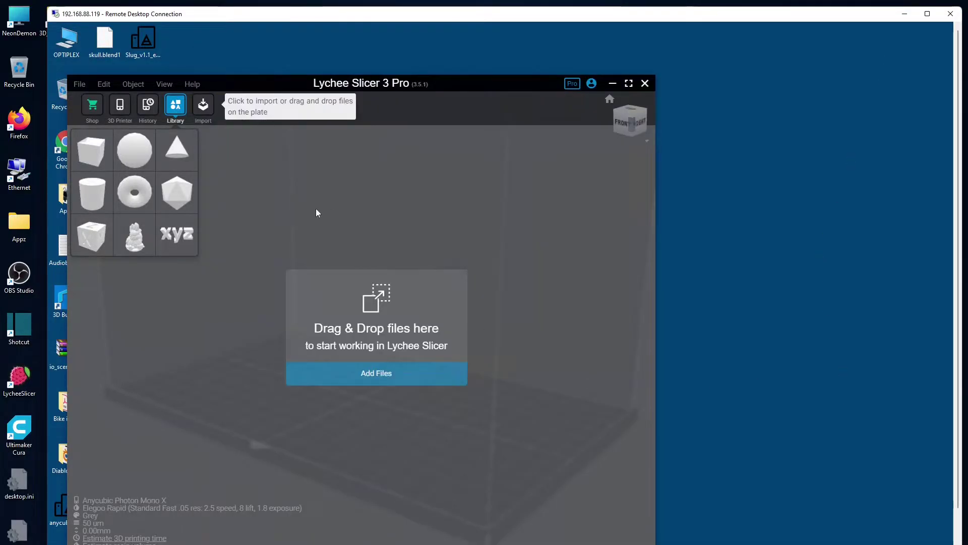
{"action": "scroll", "coordinate": [948, 392], "scroll_direction": "down", "scroll_amount": 2}
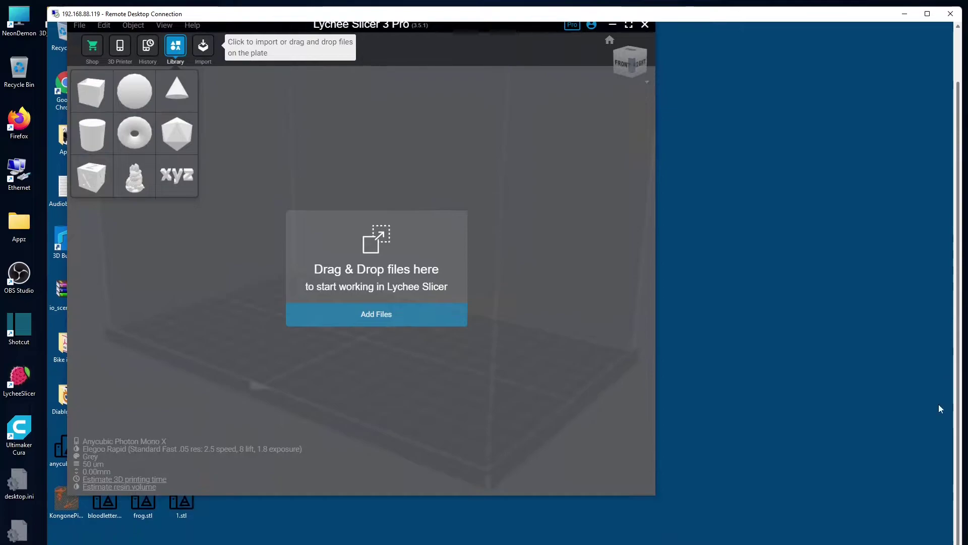
{"action": "left_click", "coordinate": [917, 543]}
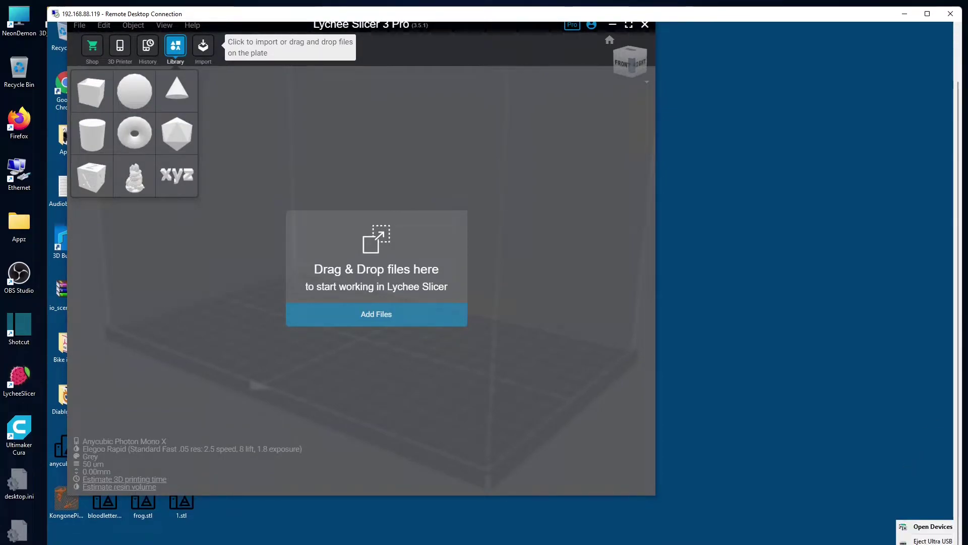
{"action": "left_click", "coordinate": [917, 540]}
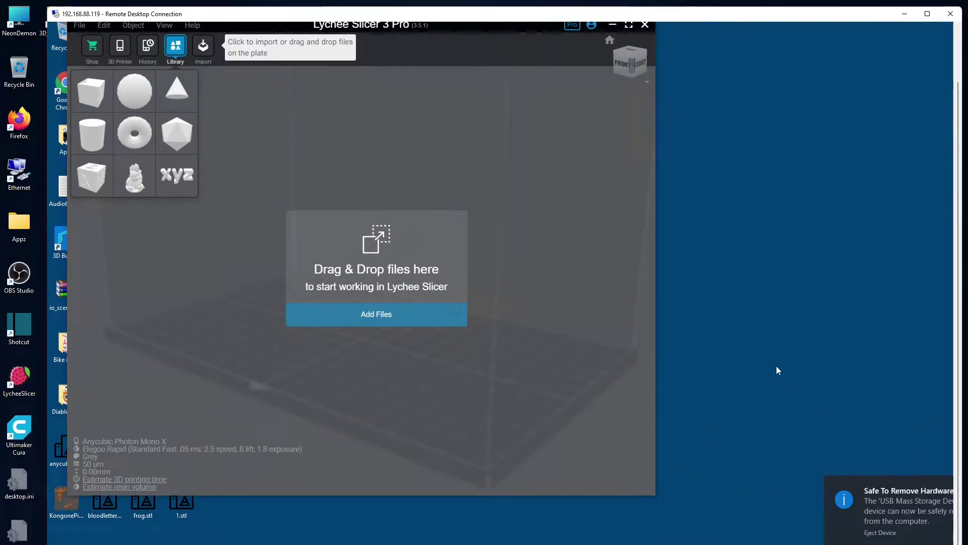
Switch back to the local desktop and place the profiles folder window so it leaves Cura's toolbar uncovered
{"action": "left_click", "coordinate": [906, 14]}
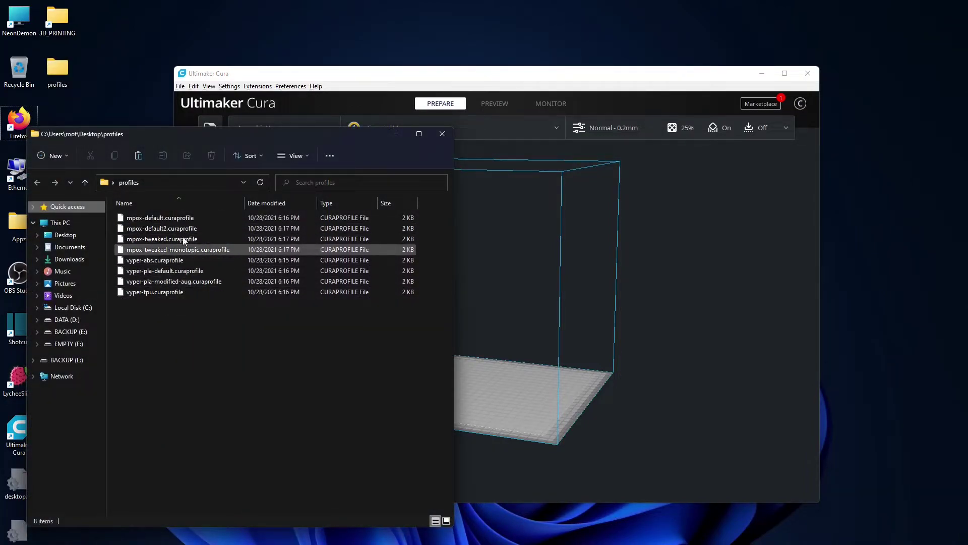
{"action": "left_click_drag", "start_coordinate": [144, 136], "coordinate": [147, 159]}
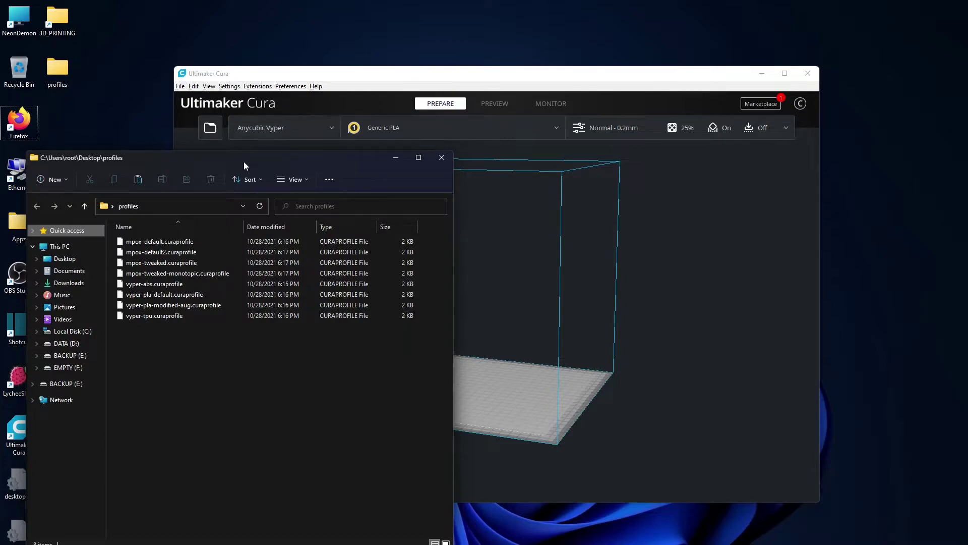
{"action": "left_click_drag", "start_coordinate": [244, 162], "coordinate": [218, 151]}
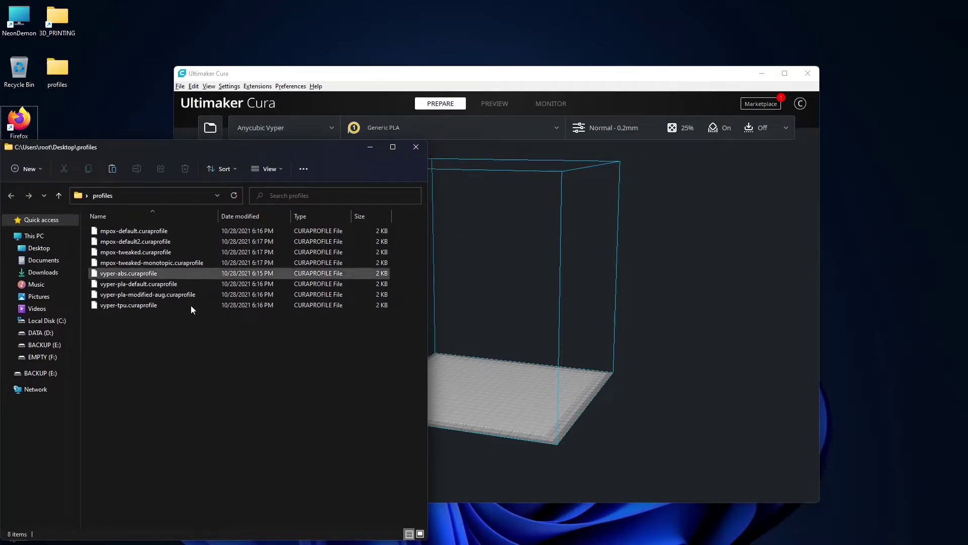
Switch to the local Ultimaker Cura and open the profile manager from its custom print settings
{"action": "left_click", "coordinate": [692, 84]}
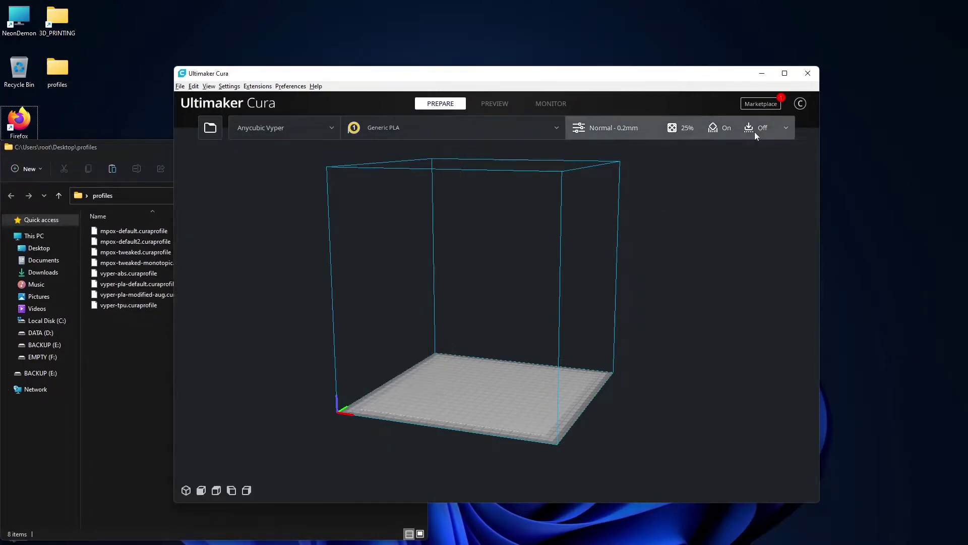
{"action": "left_click", "coordinate": [788, 129]}
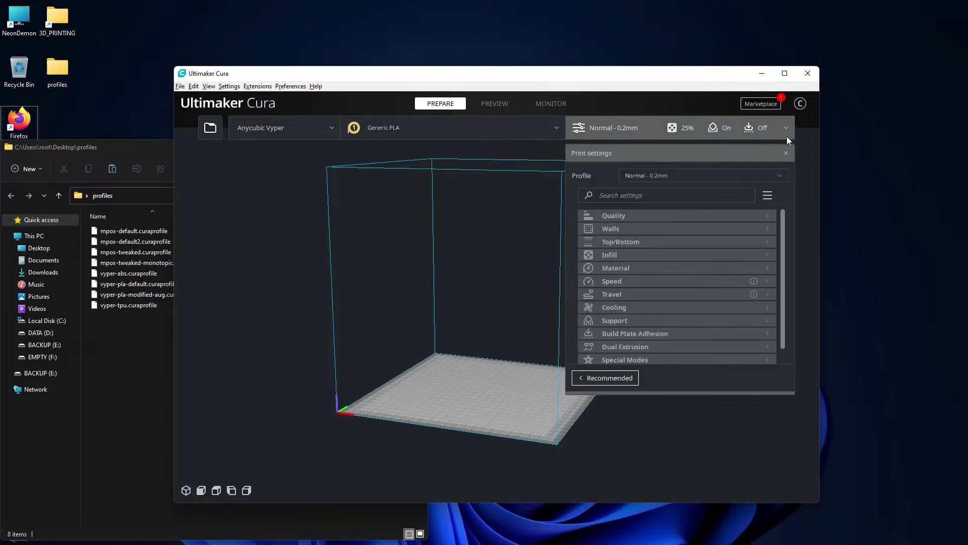
{"action": "left_click", "coordinate": [783, 176]}
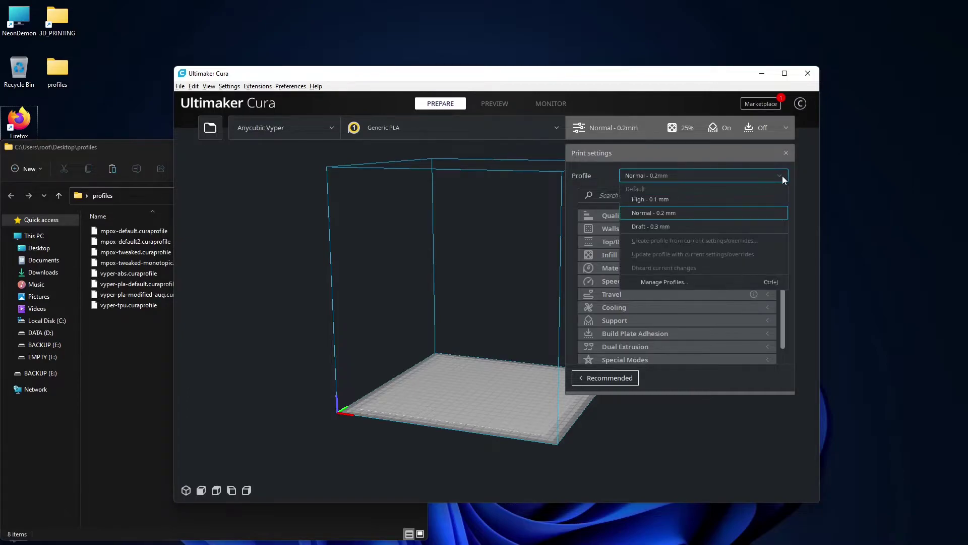
{"action": "left_click", "coordinate": [678, 283]}
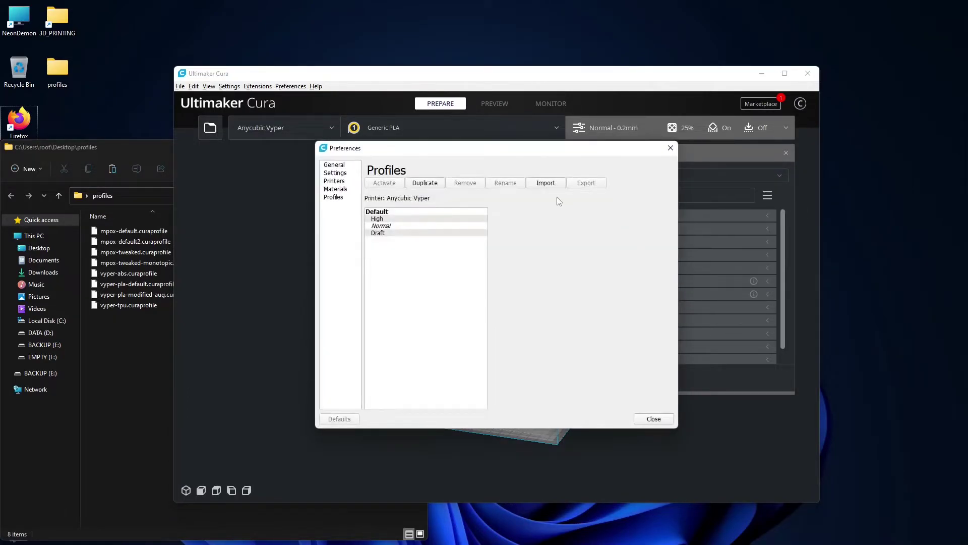
Import mpox-default.curaprofile from the Desktop's profiles folder and display the settings of the mpox-default profile
{"action": "left_click", "coordinate": [545, 182]}
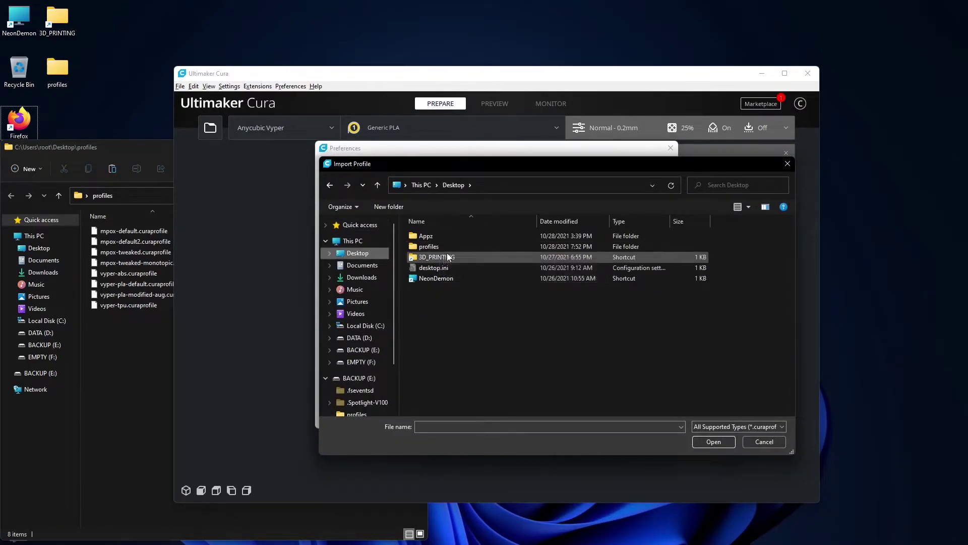
{"action": "double_click", "coordinate": [434, 247]}
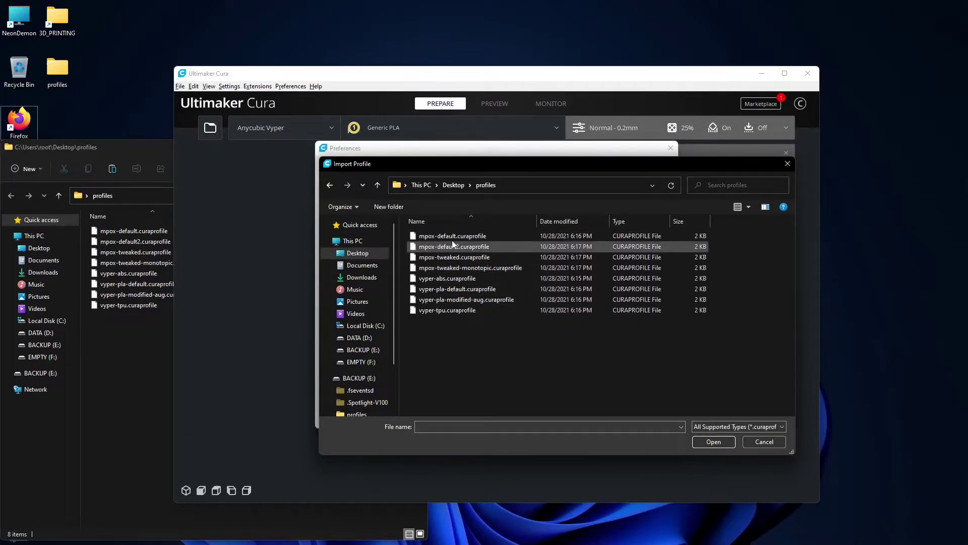
{"action": "left_click", "coordinate": [453, 237]}
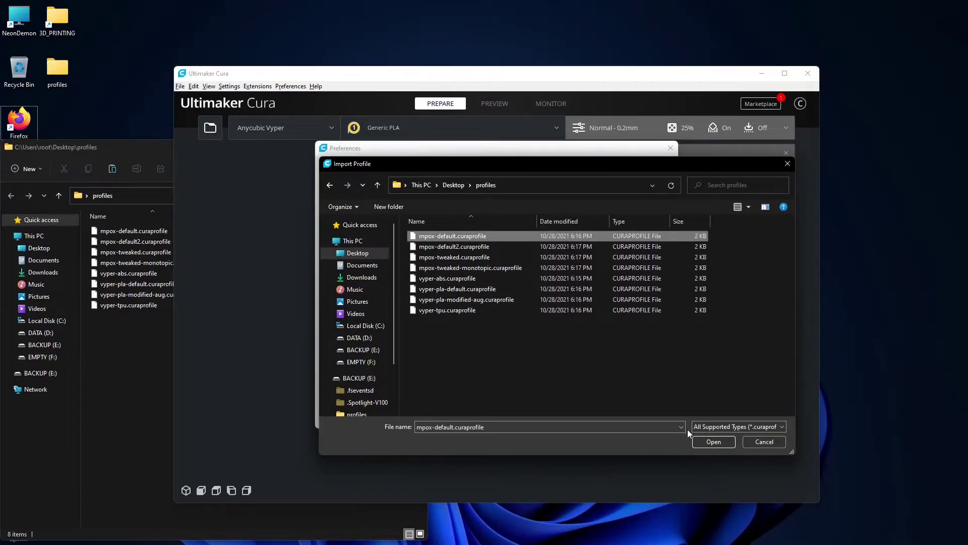
{"action": "left_click", "coordinate": [705, 440]}
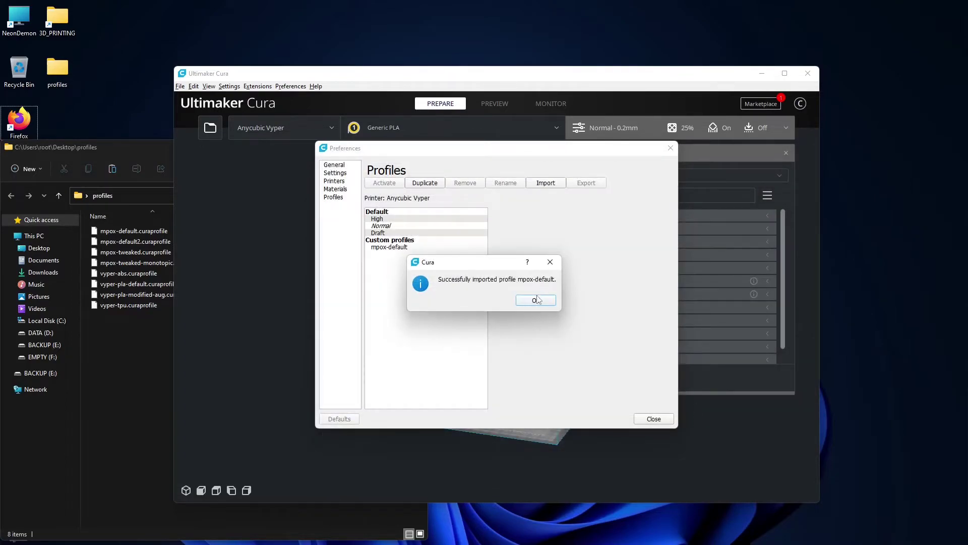
{"action": "left_click", "coordinate": [536, 300]}
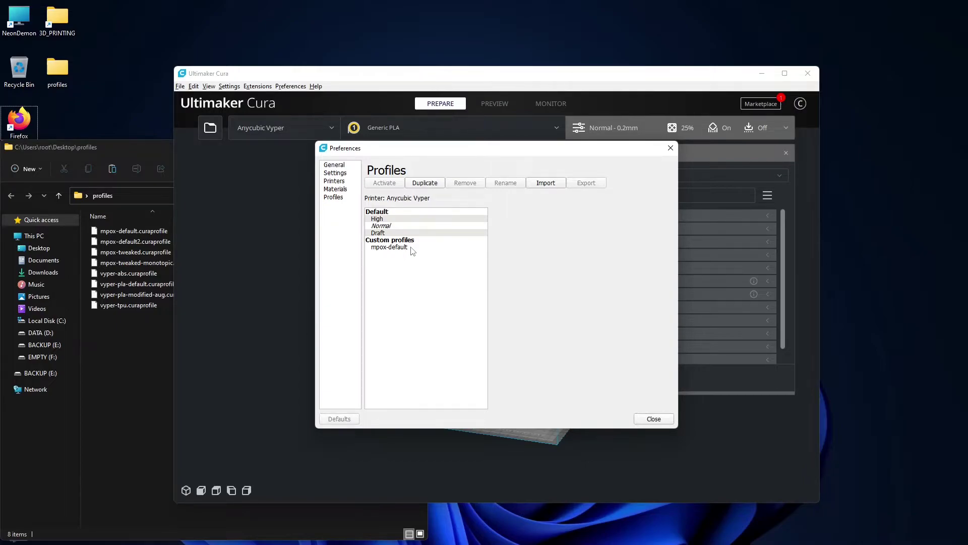
{"action": "left_click", "coordinate": [413, 249]}
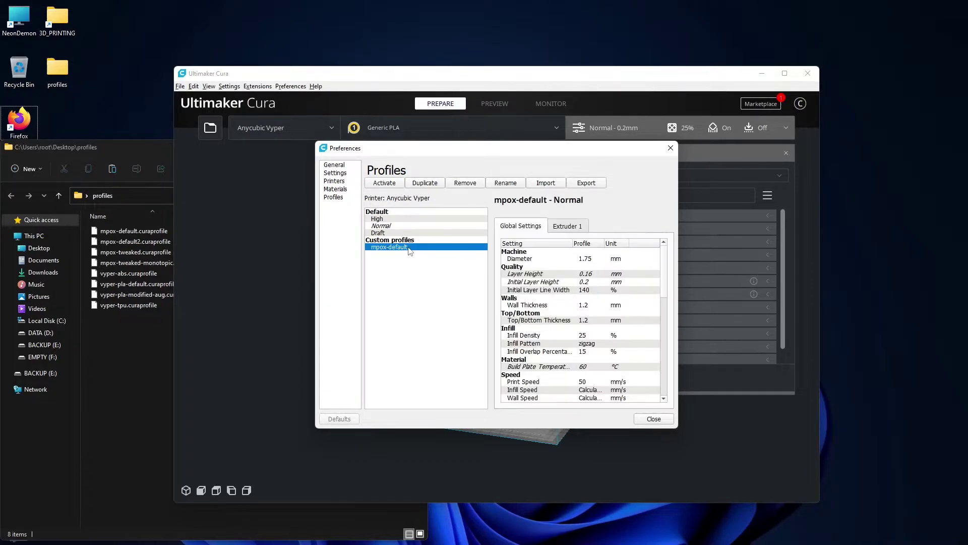
Rename the imported mpox-default profile to MPOX-Default
{"action": "left_click", "coordinate": [519, 185]}
{"action": "left_click", "coordinate": [454, 279]}
{"action": "left_click_drag", "start_coordinate": [411, 280], "coordinate": [315, 272]}
{"action": "type", "text": "MPOX-"}
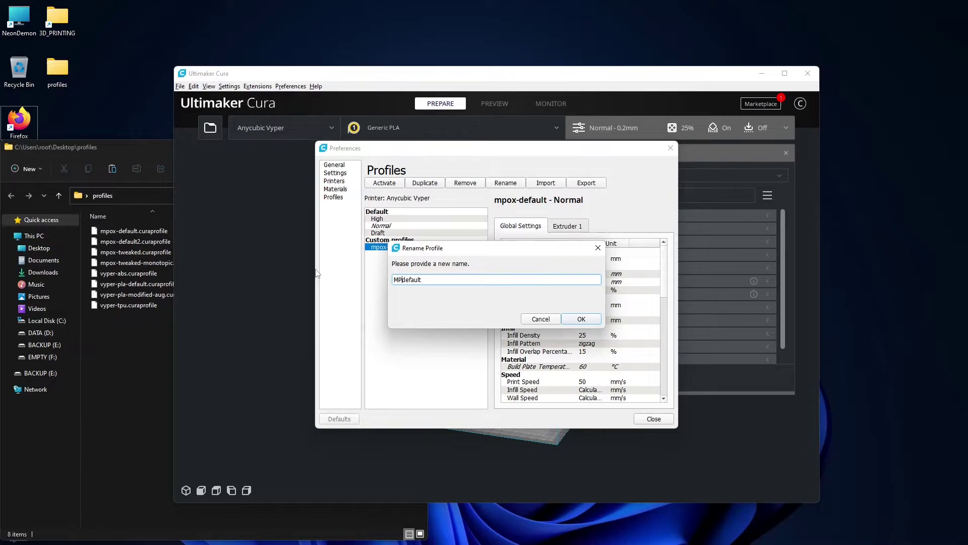
{"action": "type", "text": "D"}
{"action": "key", "text": "Return"}
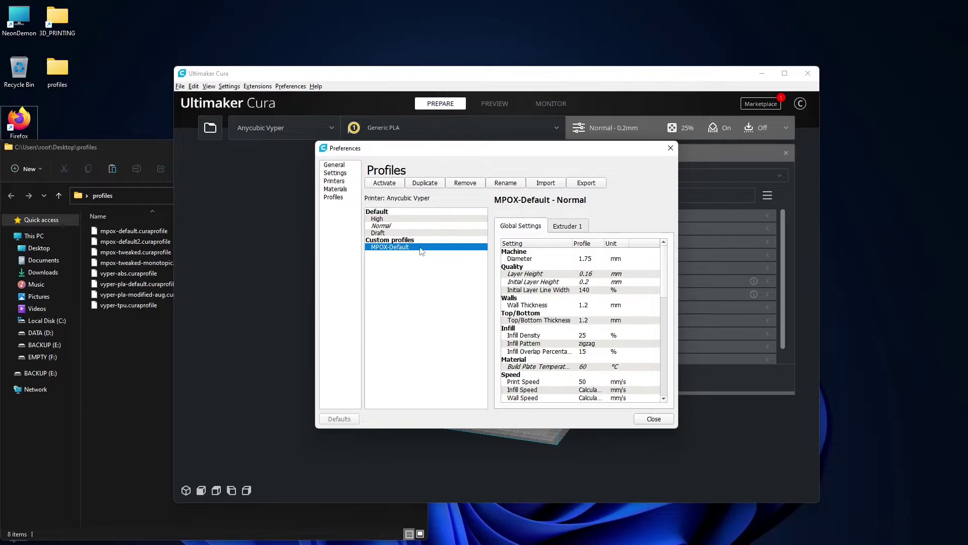
Import mpox-default2.curaprofile from the Desktop's profiles folder into the custom profiles
{"action": "left_click", "coordinate": [547, 183]}
{"action": "left_click", "coordinate": [465, 245]}
{"action": "left_click", "coordinate": [704, 440]}
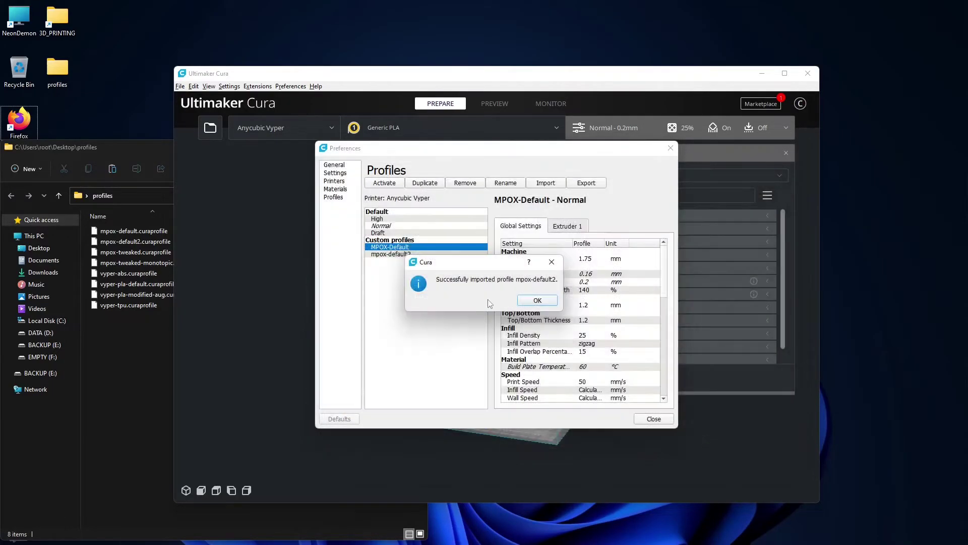
{"action": "left_click", "coordinate": [535, 301]}
Import mpox-tweaked.curaprofile from the same profiles folder into the custom profiles
{"action": "left_click", "coordinate": [546, 182]}
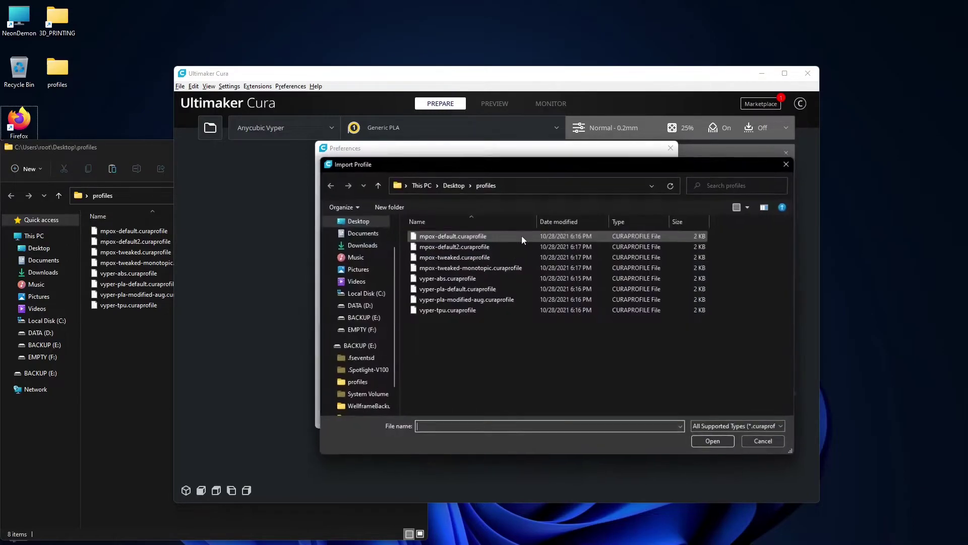
{"action": "left_click", "coordinate": [469, 257]}
{"action": "left_click", "coordinate": [703, 440]}
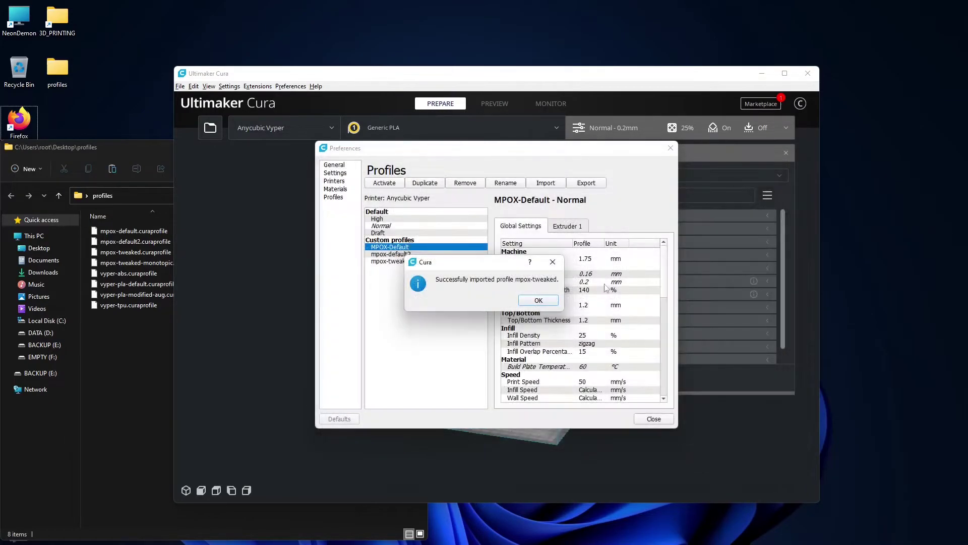
{"action": "left_click", "coordinate": [538, 301]}
Import mpox-tweaked-monotopic.curaprofile from the same profiles folder into the custom profiles
{"action": "left_click", "coordinate": [545, 182]}
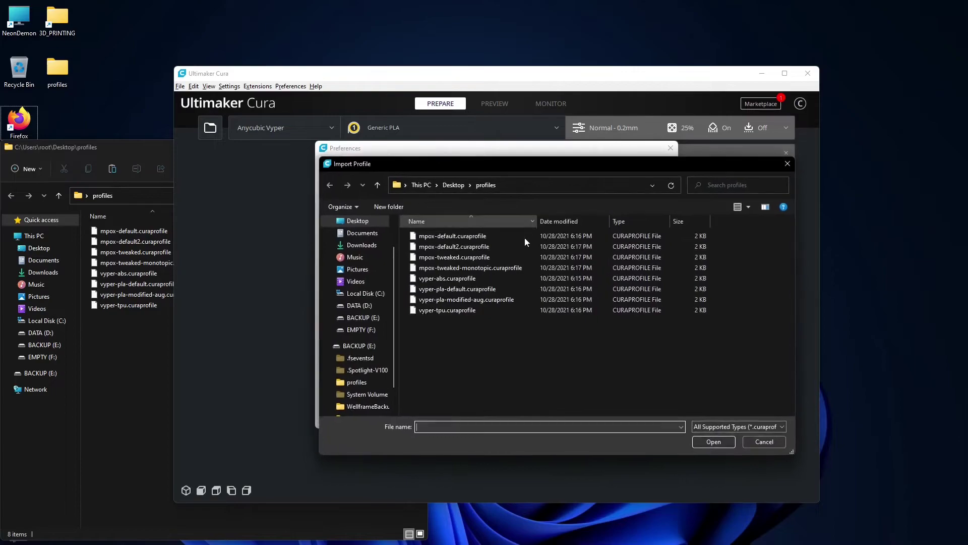
{"action": "left_click", "coordinate": [484, 269]}
{"action": "left_click", "coordinate": [703, 443]}
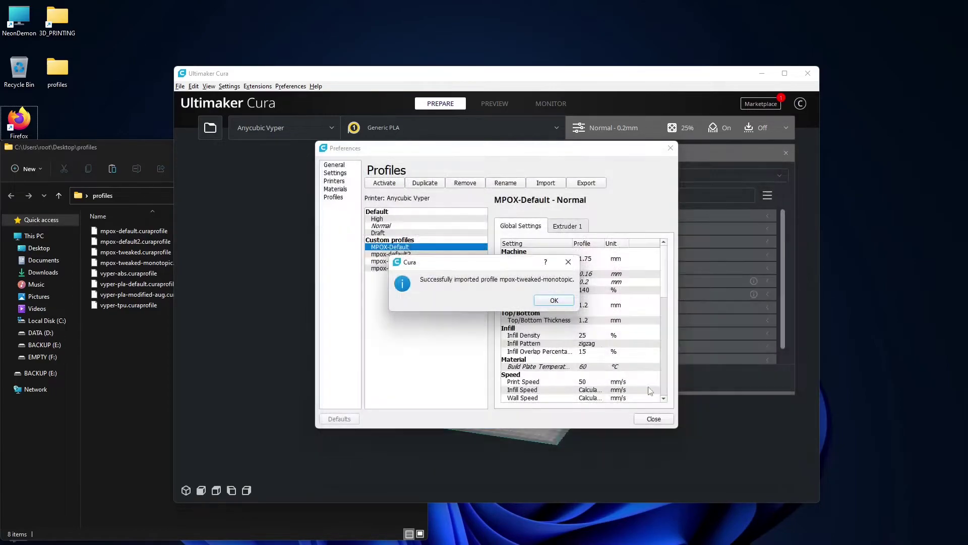
{"action": "left_click", "coordinate": [553, 300]}
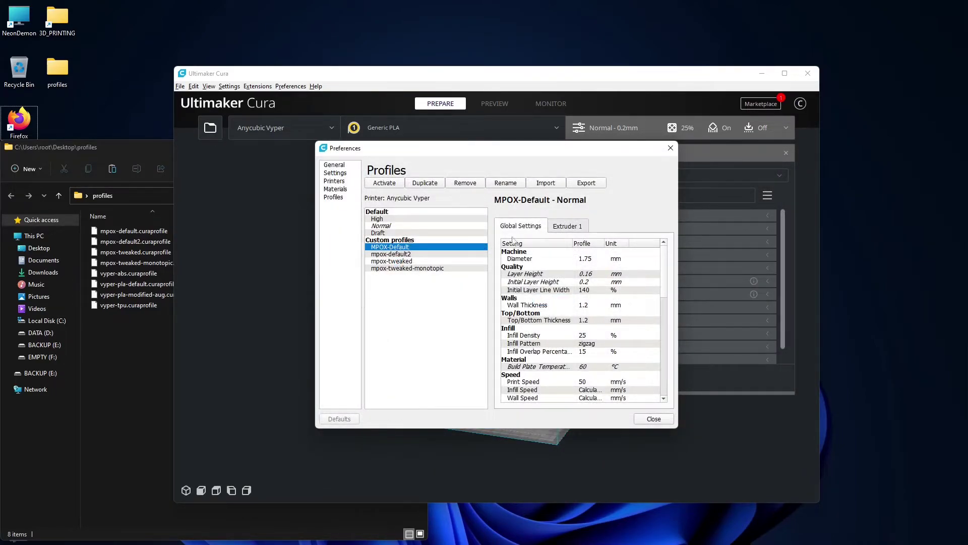
Import the remaining vyper-abs, vyper-pla-default, vyper-pla-modified-aug and vyper-tpu profiles, and display the settings of vyper-tpu
{"action": "left_click", "coordinate": [545, 184]}
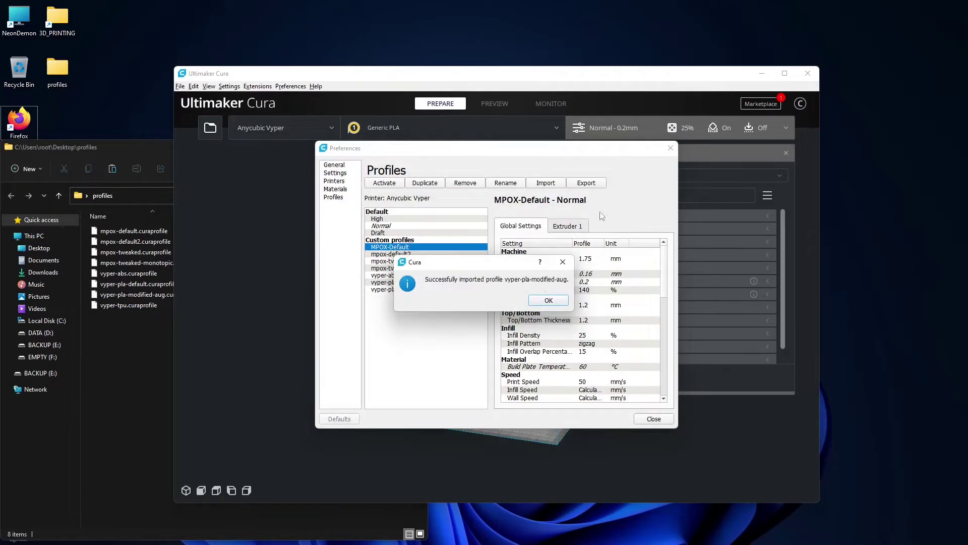
{"action": "left_click", "coordinate": [536, 303]}
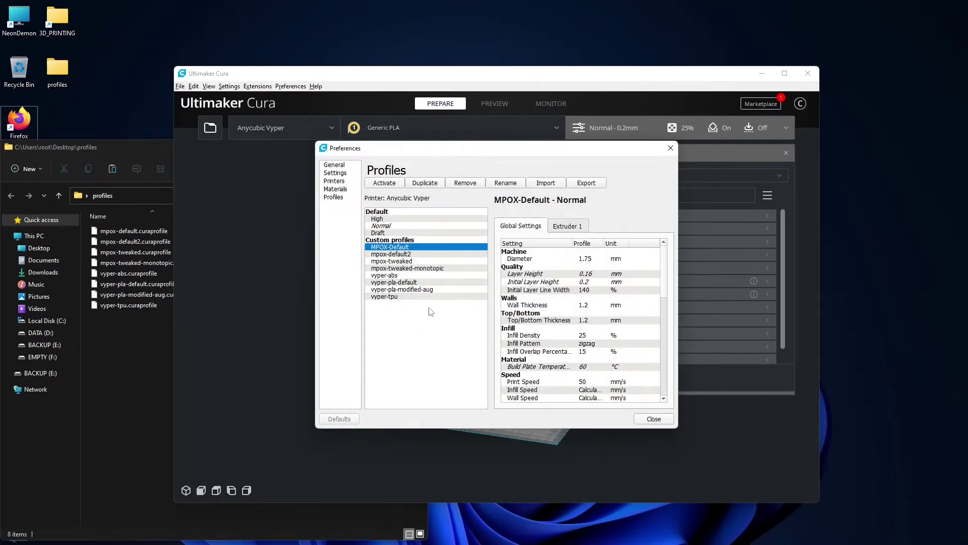
{"action": "left_click", "coordinate": [418, 297]}
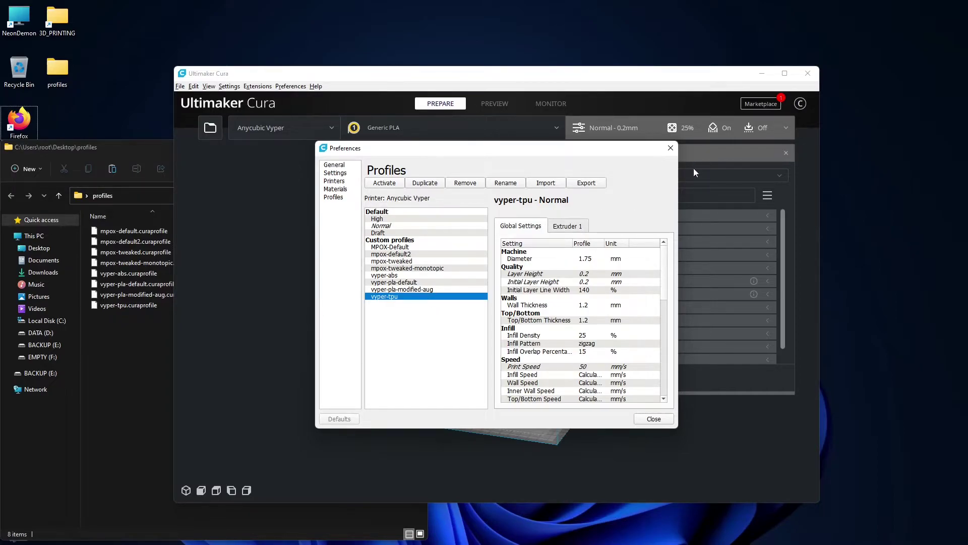
Close the profile manager and make vyper-pla-modified-aug the active profile in the print settings
{"action": "left_click", "coordinate": [671, 148]}
{"action": "left_click", "coordinate": [773, 177]}
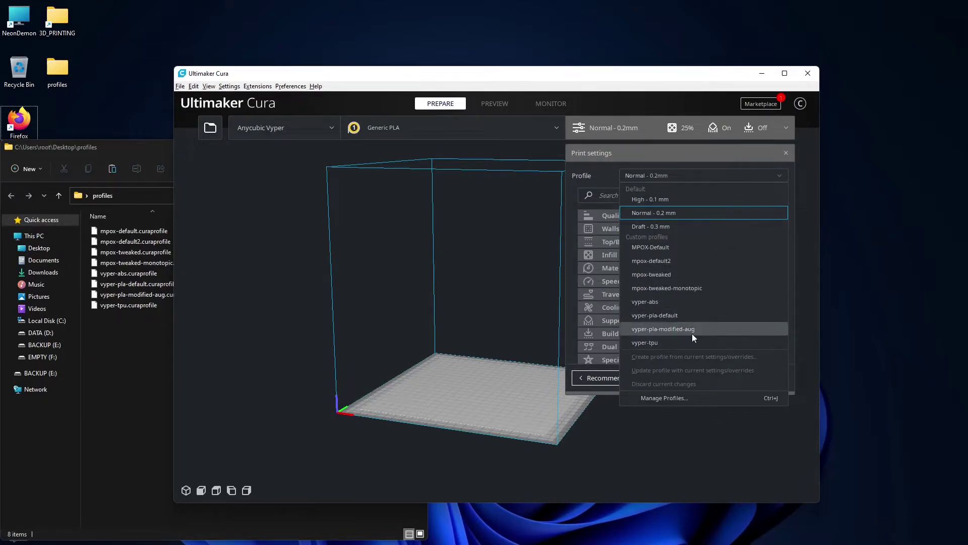
{"action": "left_click", "coordinate": [648, 329]}
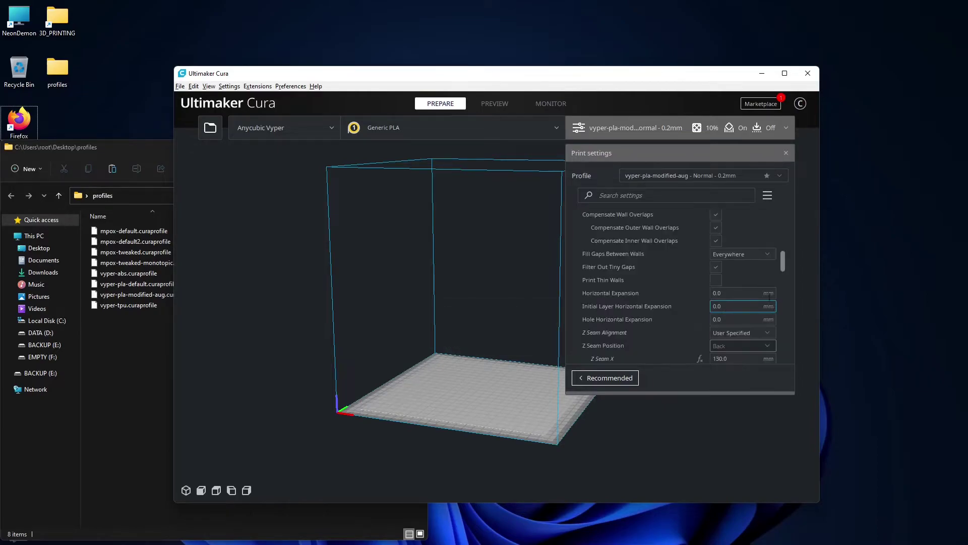
{"action": "scroll", "coordinate": [725, 275], "scroll_direction": "up", "scroll_amount": 10}
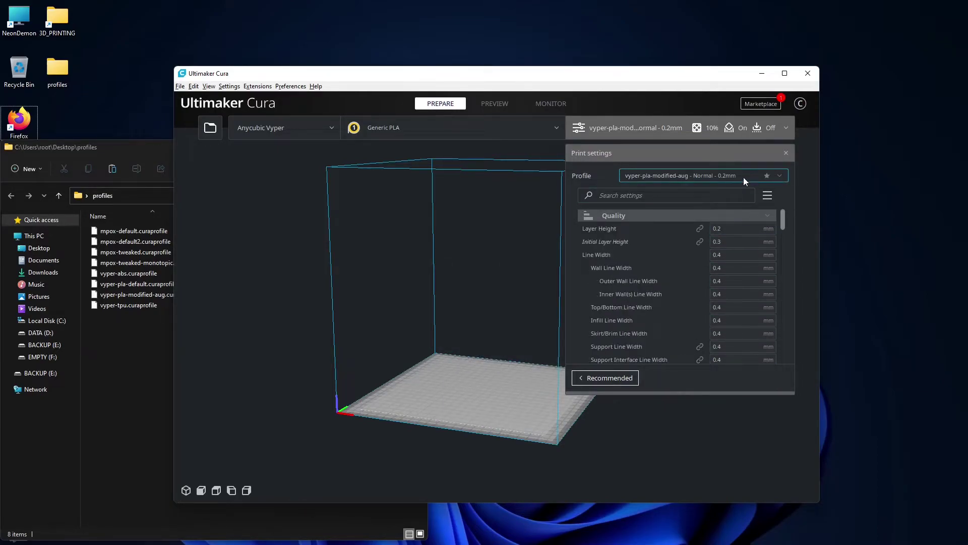
{"action": "left_click", "coordinate": [782, 177]}
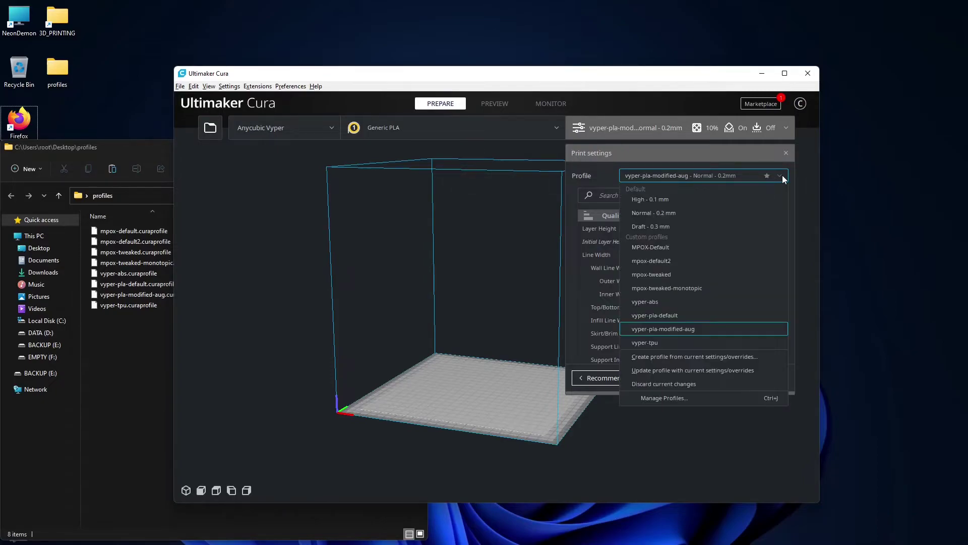
{"action": "left_click", "coordinate": [782, 175]}
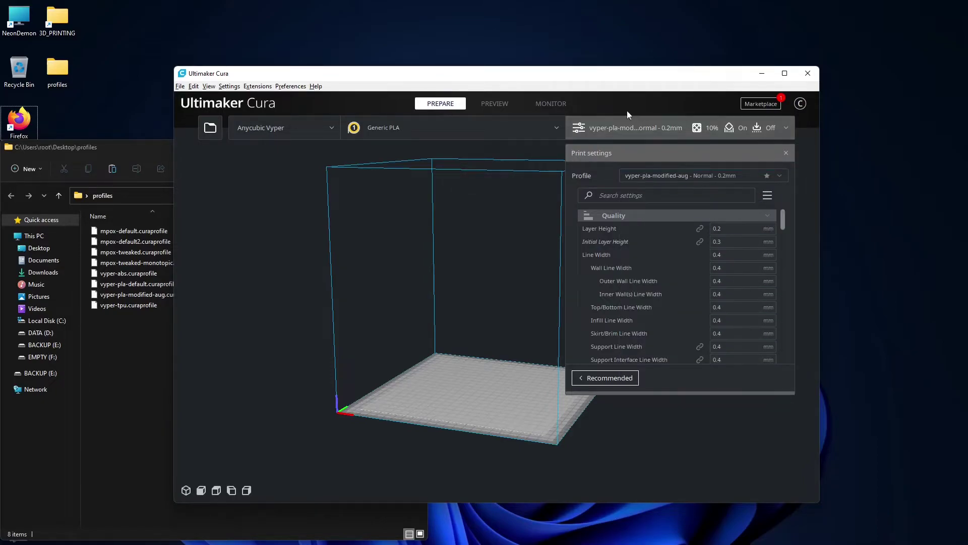
{"action": "left_click_drag", "start_coordinate": [591, 78], "coordinate": [629, 116]}
{"action": "mouse_move", "coordinate": [775, 356]}
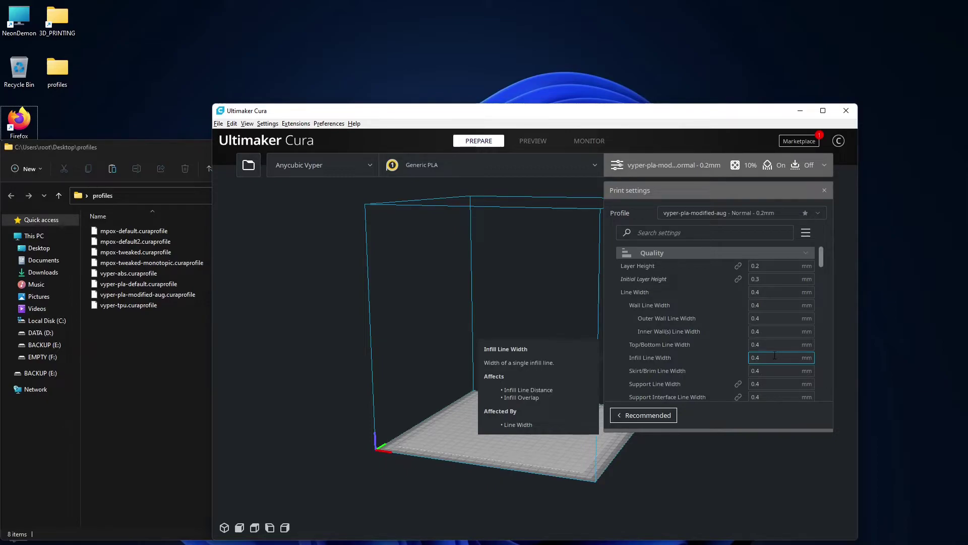
Add the non-networked Ultimaker S5 as a second printer through the printer manager
{"action": "left_click", "coordinate": [371, 165]}
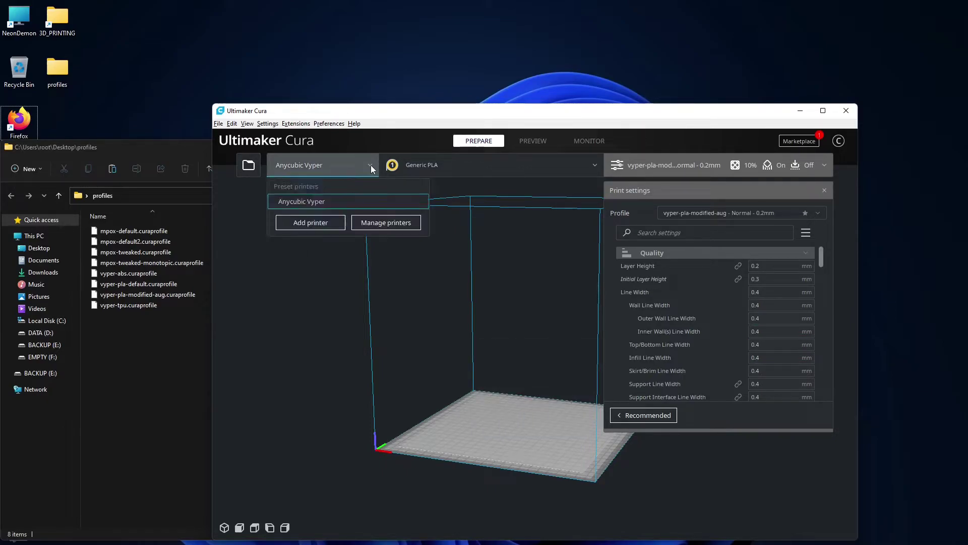
{"action": "left_click", "coordinate": [394, 229]}
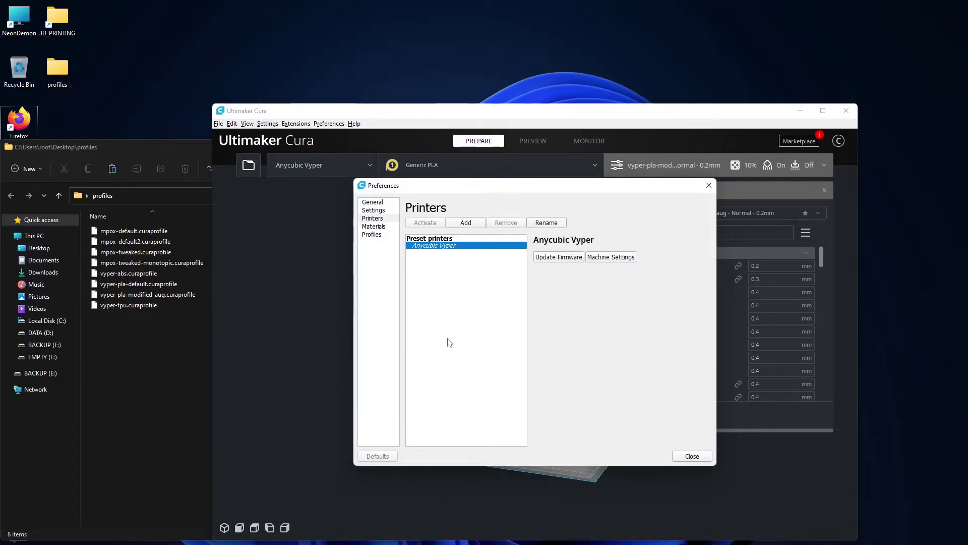
{"action": "left_click", "coordinate": [466, 222]}
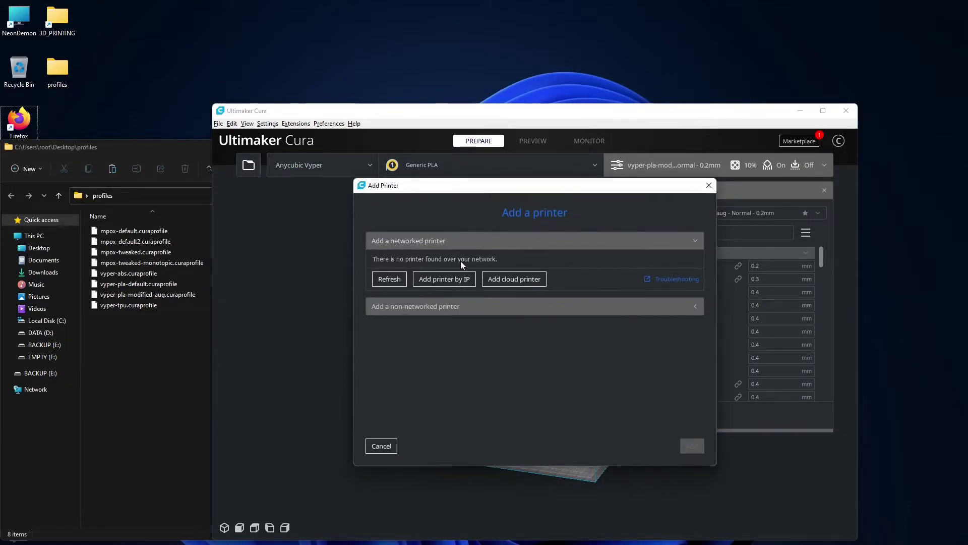
{"action": "left_click", "coordinate": [444, 307]}
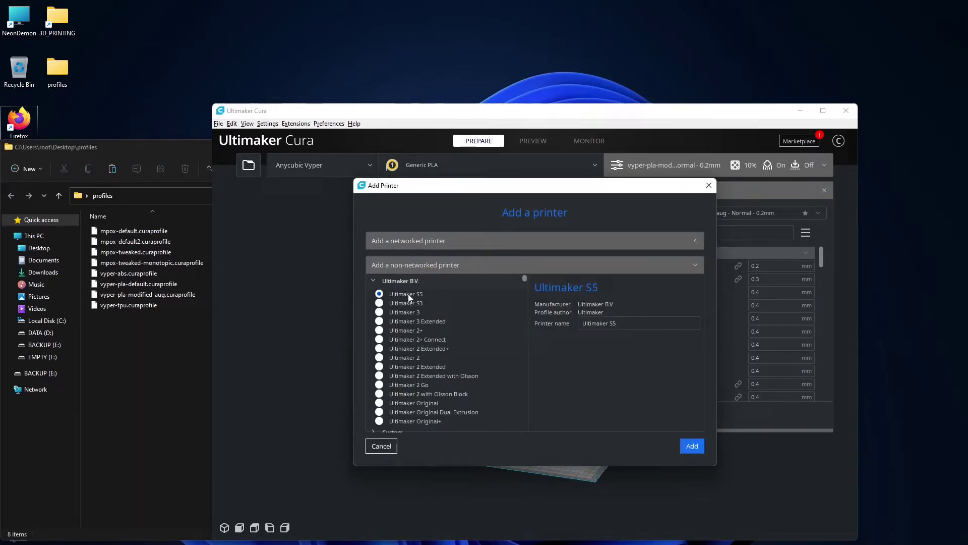
{"action": "left_click", "coordinate": [692, 446]}
Compare the Anycubic Vyper and Ultimaker S5 entries, remove the Ultimaker S5 and close the printer manager
{"action": "left_click", "coordinate": [438, 253]}
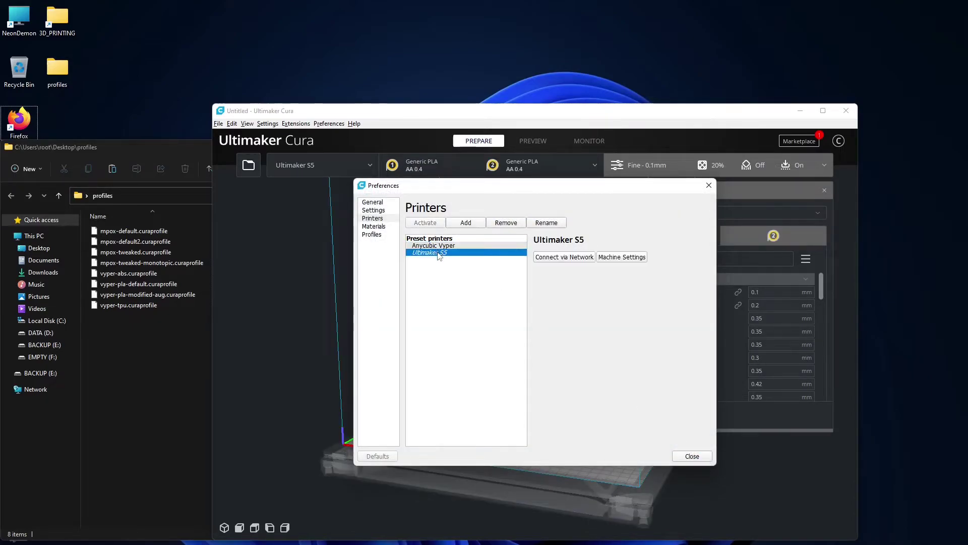
{"action": "left_click", "coordinate": [439, 245]}
{"action": "left_click", "coordinate": [439, 253]}
{"action": "left_click", "coordinate": [439, 247]}
{"action": "left_click", "coordinate": [439, 252]}
{"action": "left_click", "coordinate": [438, 247]}
{"action": "left_click", "coordinate": [440, 252]}
{"action": "left_click", "coordinate": [440, 246]}
{"action": "left_click", "coordinate": [440, 252]}
{"action": "left_click", "coordinate": [439, 247]}
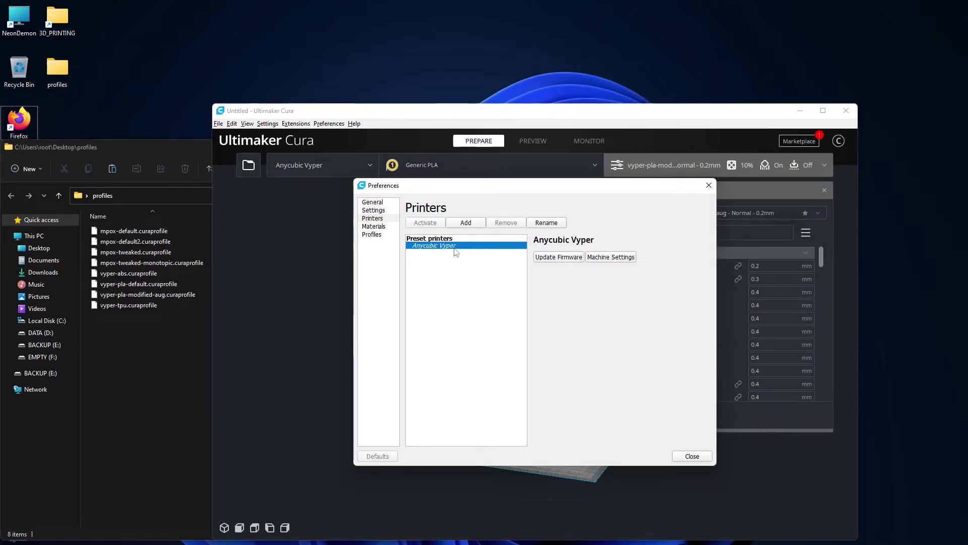
{"action": "left_click", "coordinate": [693, 456]}
Review the custom profiles available for the Anycubic Vyper, and close the print settings
{"action": "scroll", "coordinate": [767, 268], "scroll_direction": "down", "scroll_amount": 1}
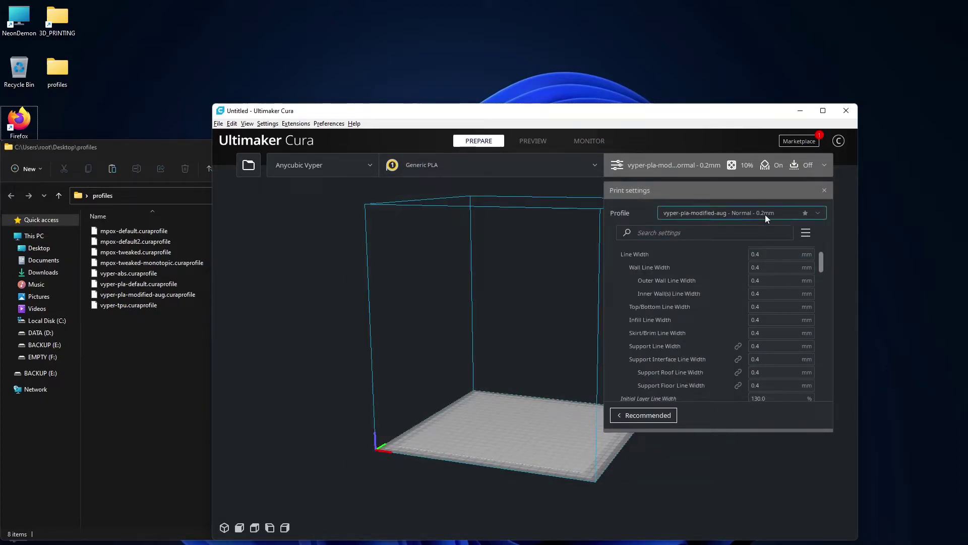
{"action": "left_click", "coordinate": [764, 214]}
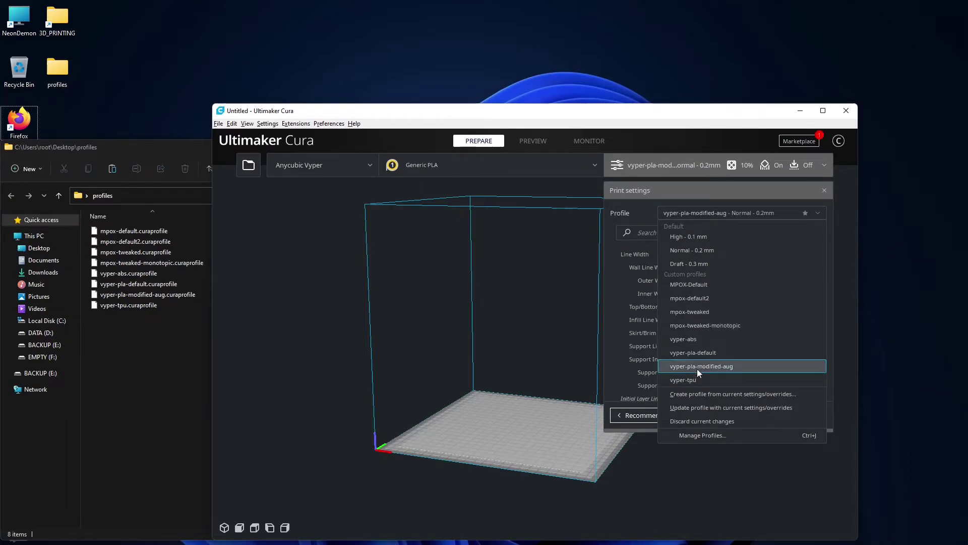
{"action": "left_click", "coordinate": [544, 383]}
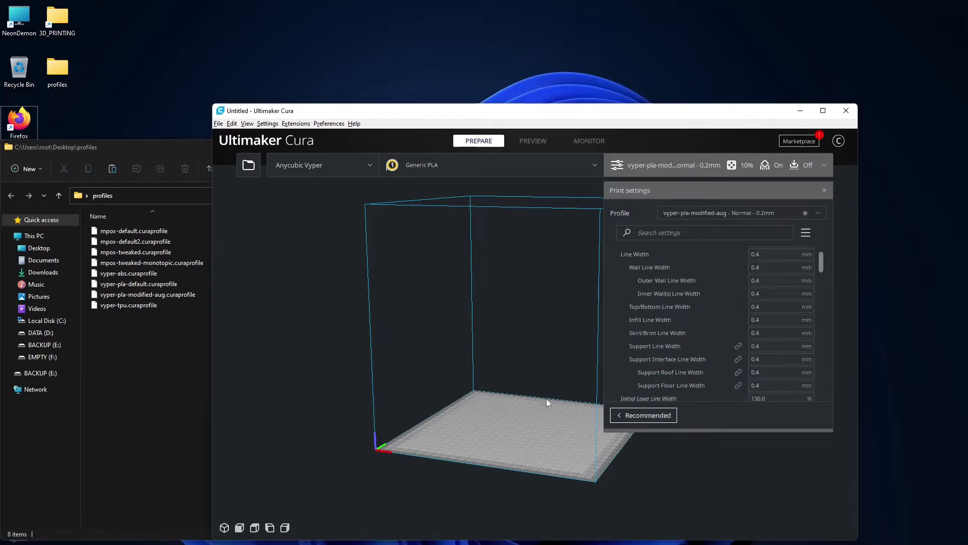
{"action": "right_click", "coordinate": [547, 434]}
{"action": "left_click", "coordinate": [825, 191]}
{"action": "right_click_drag", "start_coordinate": [549, 331], "coordinate": [514, 341]}
{"action": "right_click_drag", "start_coordinate": [456, 317], "coordinate": [526, 315]}
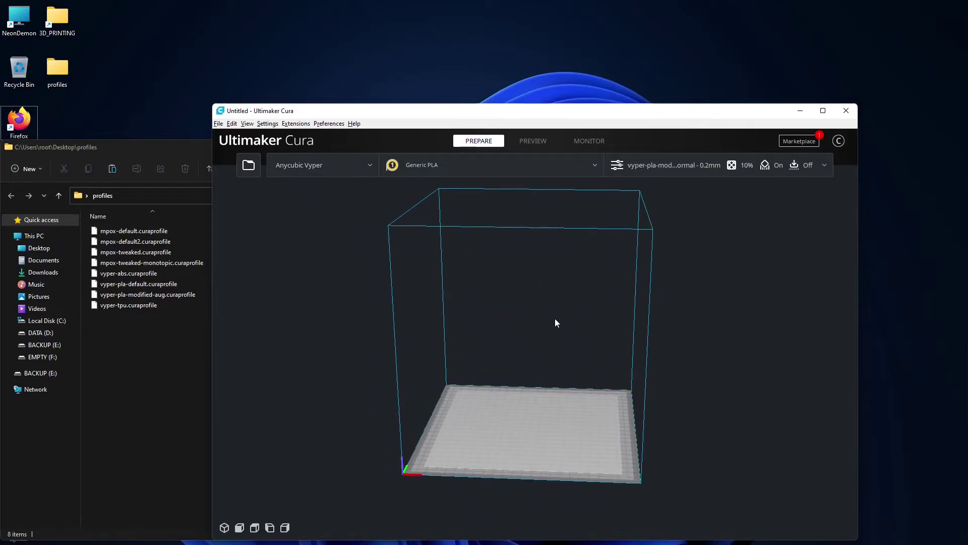
Move the profiles folder window off the desktop shortcuts and launch LycheeSlicer
{"action": "left_click_drag", "start_coordinate": [143, 151], "coordinate": [208, 129]}
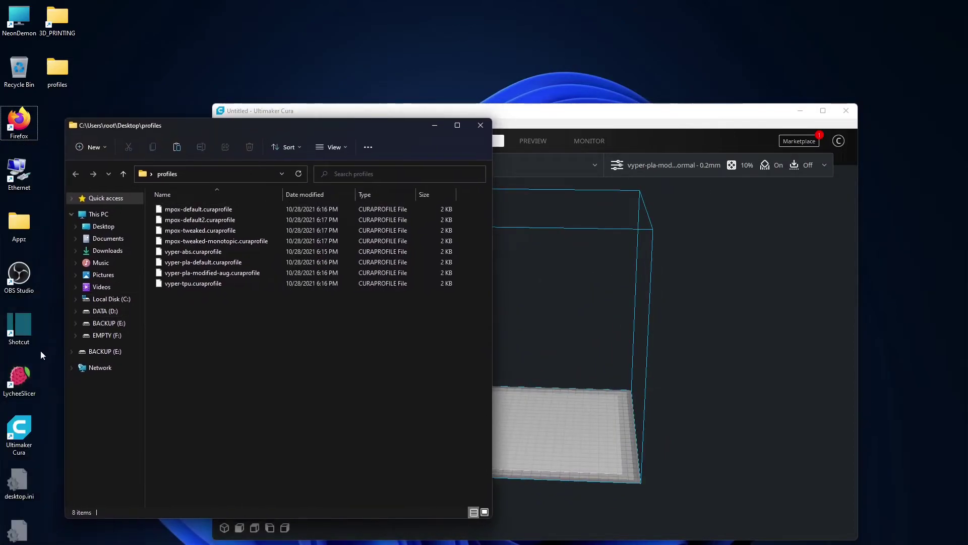
{"action": "double_click", "coordinate": [16, 381]}
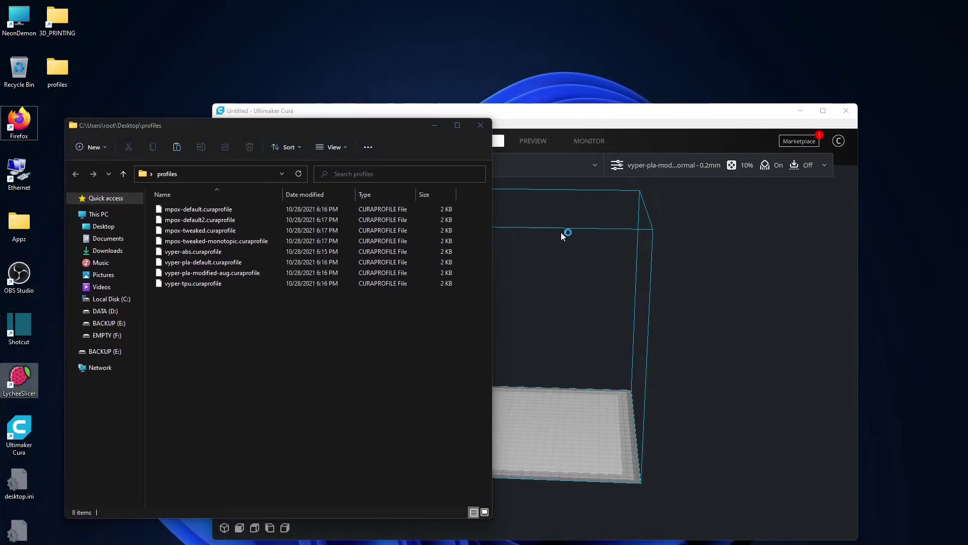
{"action": "left_click", "coordinate": [540, 387]}
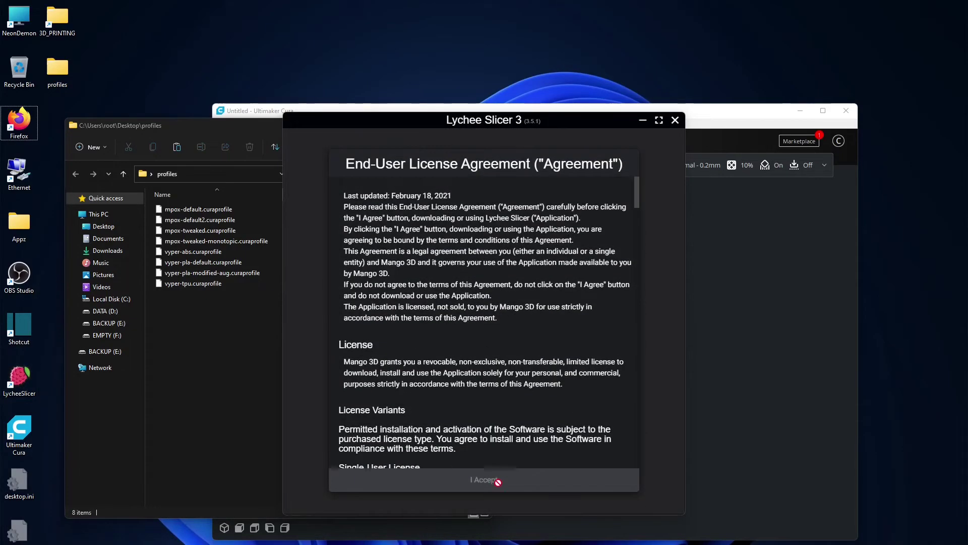
Accept Lychee Slicer's End-User License Agreement and its General Conditions Of Sale after going to the end of each
{"action": "scroll", "coordinate": [550, 330], "scroll_direction": "down", "scroll_amount": 10}
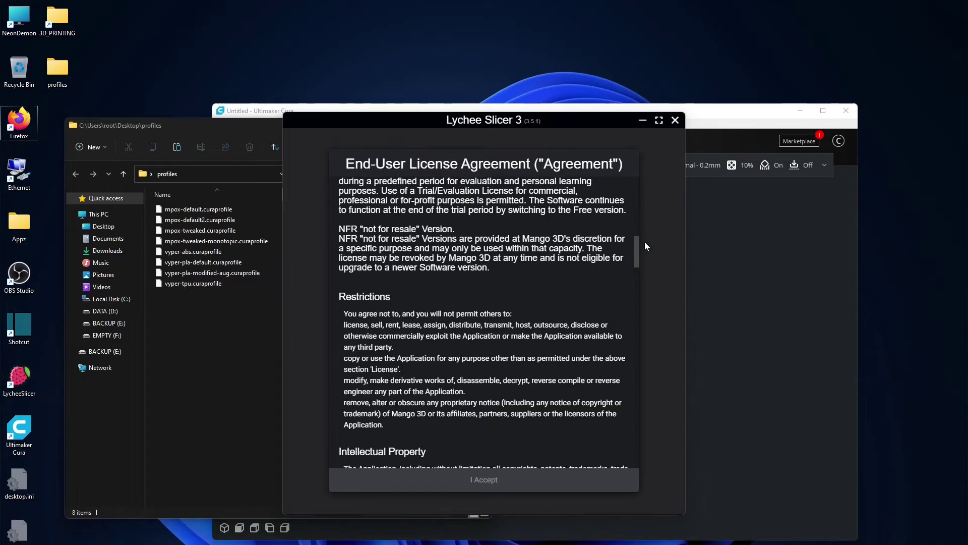
{"action": "left_click_drag", "start_coordinate": [638, 249], "coordinate": [637, 458]}
{"action": "left_click", "coordinate": [552, 482]}
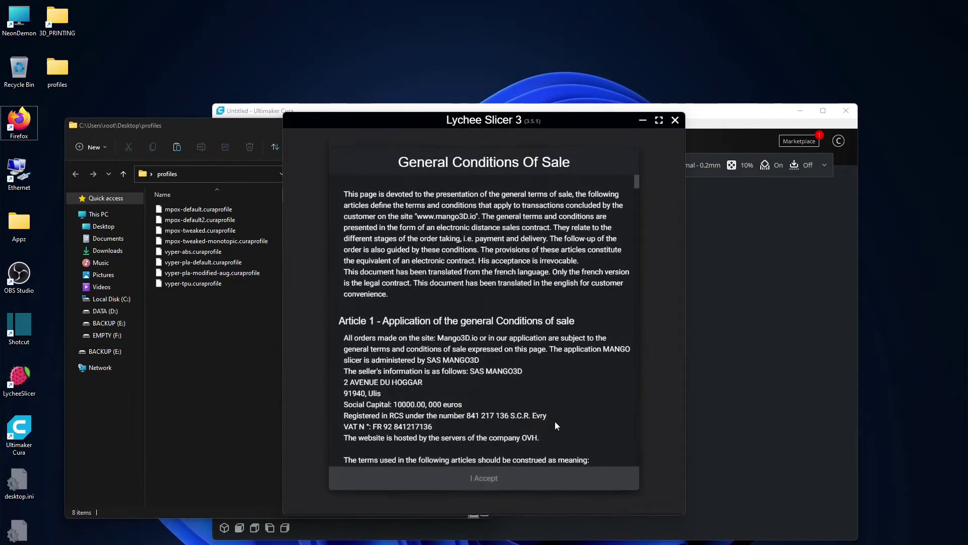
{"action": "left_click_drag", "start_coordinate": [636, 182], "coordinate": [643, 468]}
{"action": "left_click", "coordinate": [557, 485]}
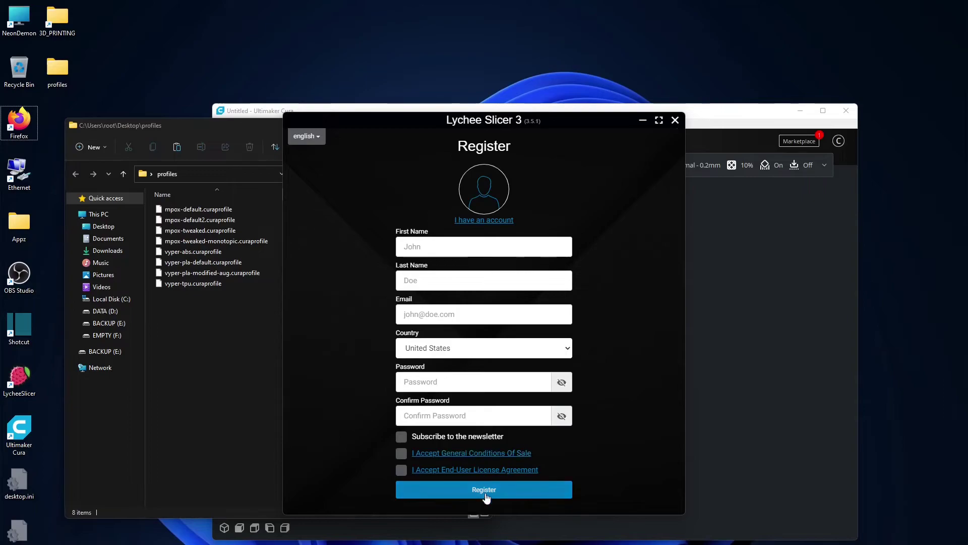
Switch from the registration form to the login form for an existing account, and shift the Lychee Slicer window slightly
{"action": "left_click", "coordinate": [488, 221]}
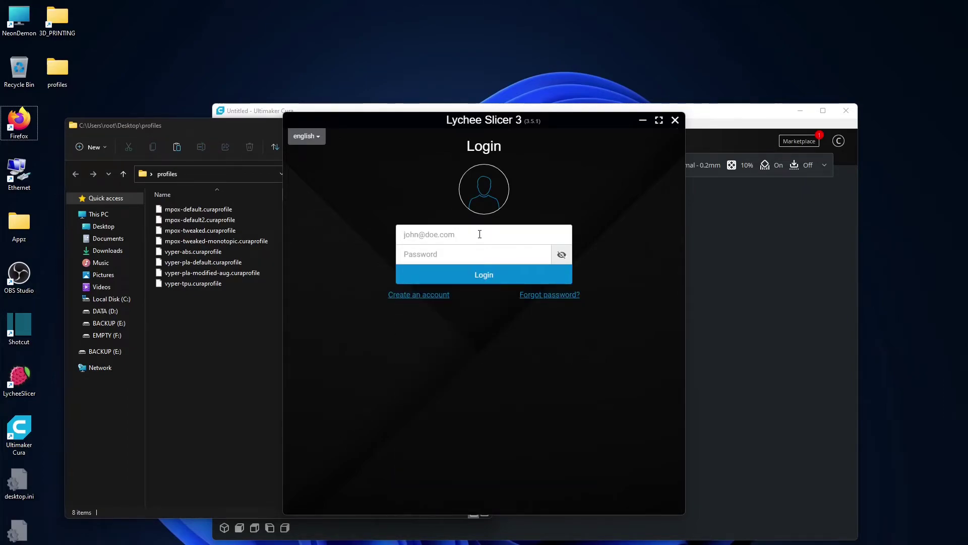
{"action": "mouse_move", "coordinate": [547, 123]}
{"action": "left_mouse_down"}
{"action": "mouse_move", "coordinate": [553, 108]}
{"action": "mouse_move", "coordinate": [557, 143]}
{"action": "mouse_move", "coordinate": [566, 125]}
{"action": "left_mouse_up"}
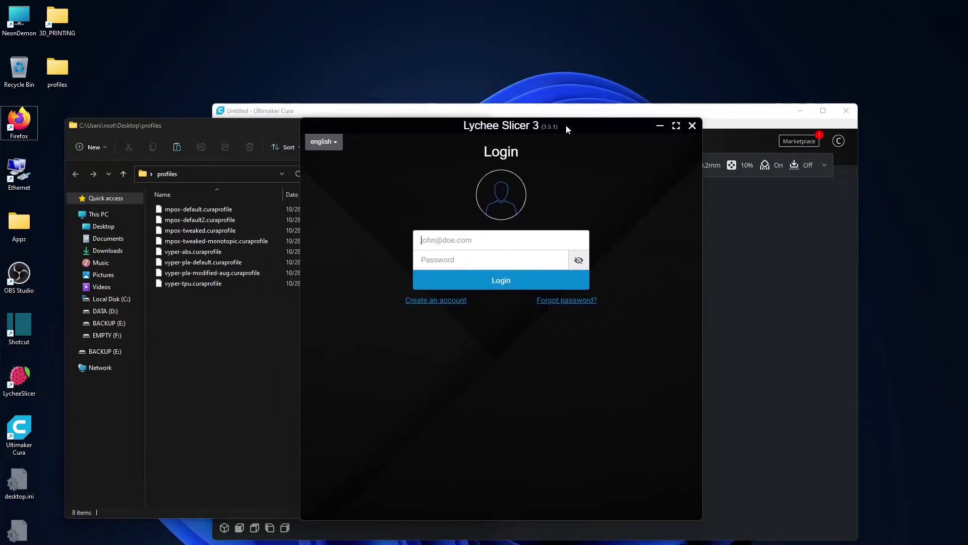
Log in to the existing Lychee Slicer account with the account e-mail and password
{"action": "left_click", "coordinate": [229, 341]}
{"action": "left_click", "coordinate": [481, 125]}
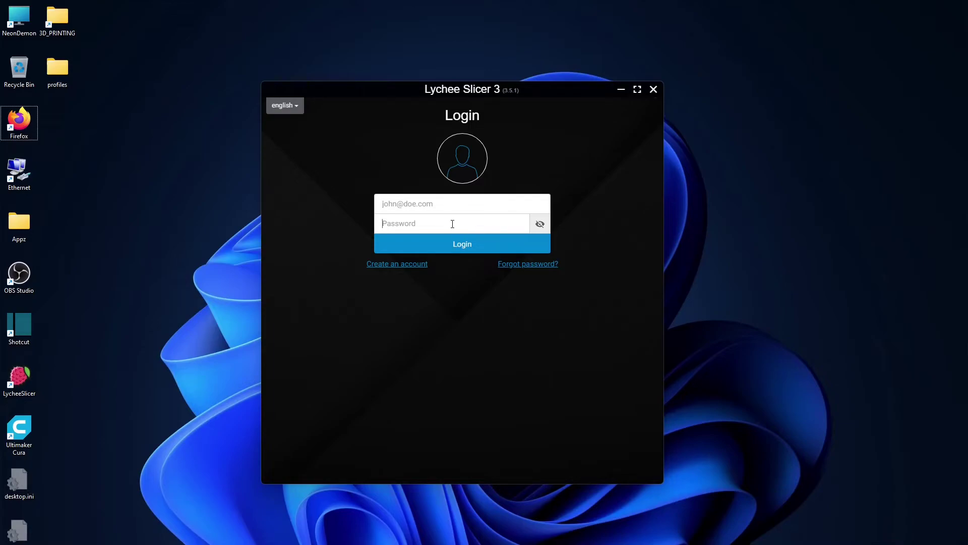
{"action": "left_click", "coordinate": [499, 240]}
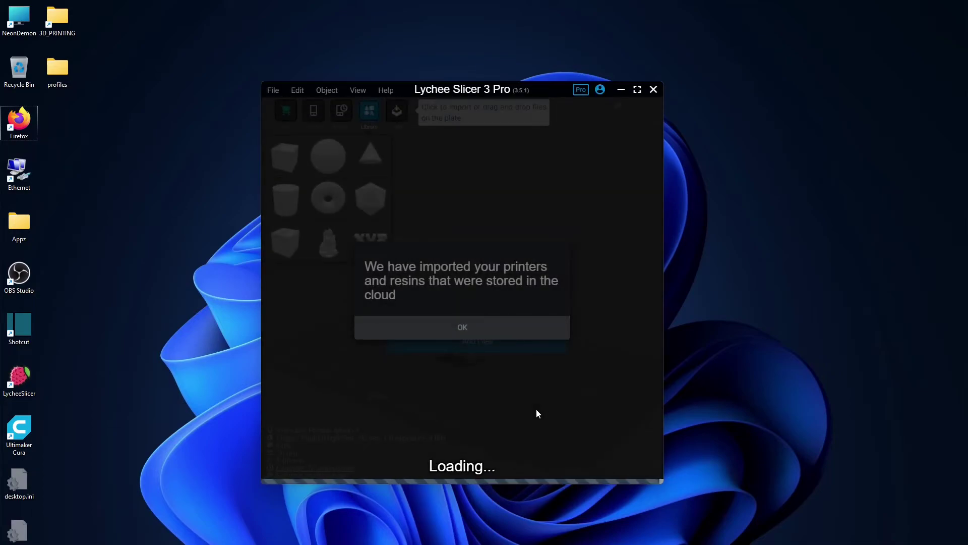
Acknowledge the notice about printers and resins imported from the cloud, and dismiss the video tutorials
{"action": "left_click", "coordinate": [488, 328]}
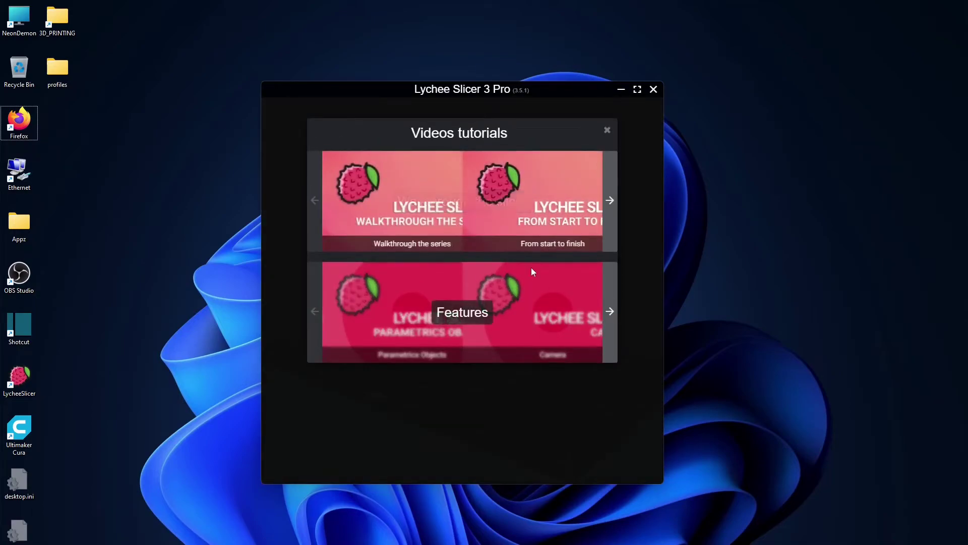
{"action": "left_click", "coordinate": [608, 130]}
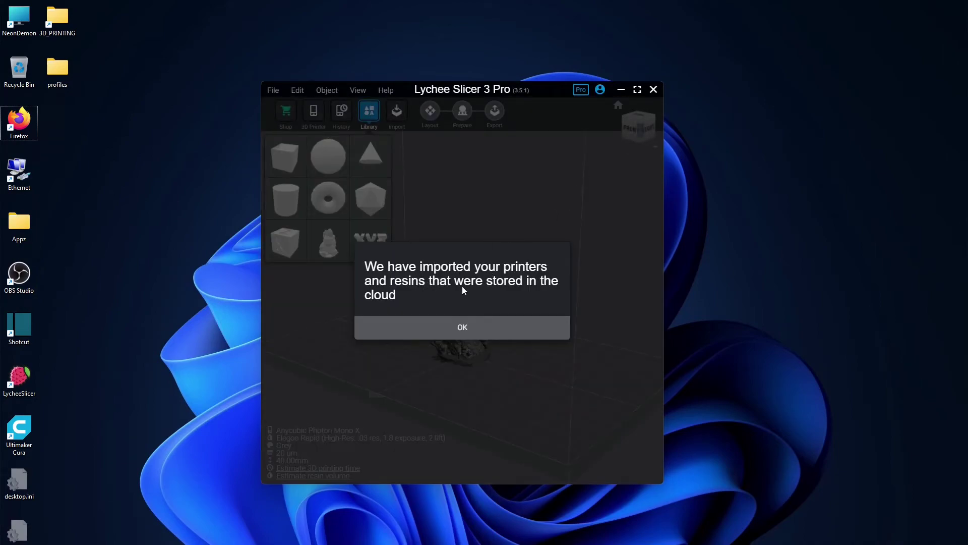
{"action": "left_click", "coordinate": [456, 329]}
Review the Anycubic Photon Mono X printer and its Elegoo resin profiles in a widened window, and close the printer and resin selection
{"action": "mouse_move", "coordinate": [480, 372]}
{"action": "left_mouse_down"}
{"action": "mouse_move", "coordinate": [443, 372]}
{"action": "mouse_move", "coordinate": [471, 335]}
{"action": "mouse_move", "coordinate": [489, 368]}
{"action": "left_mouse_up"}
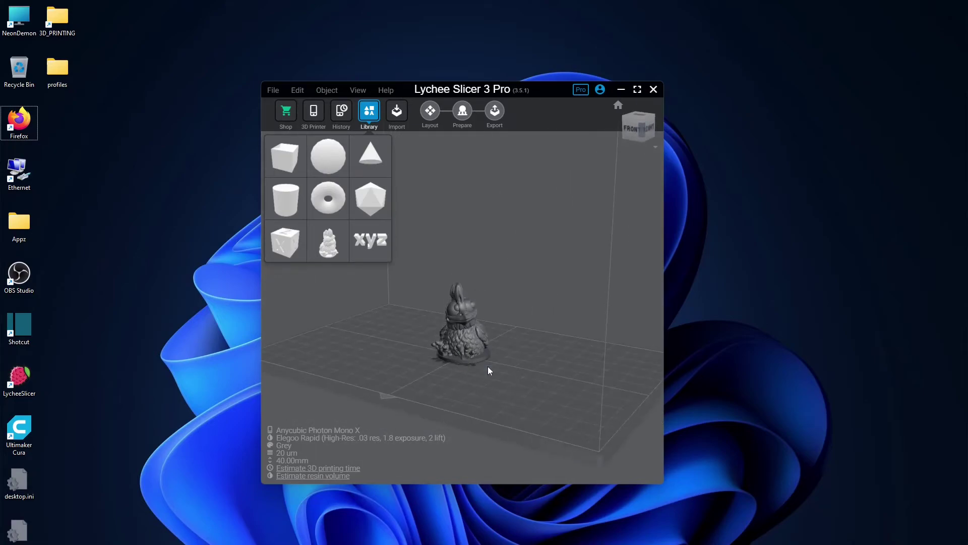
{"action": "scroll", "coordinate": [488, 335], "scroll_direction": "up", "scroll_amount": 3}
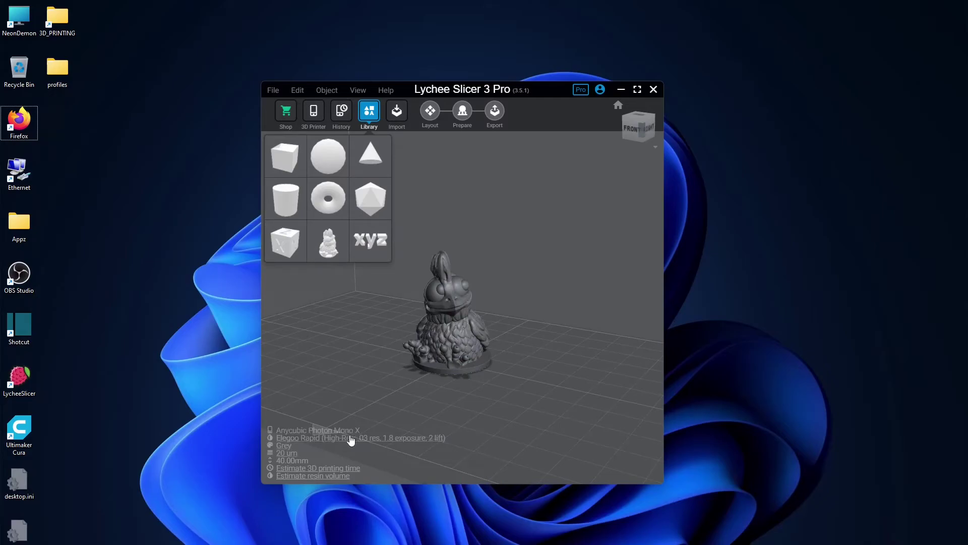
{"action": "left_click", "coordinate": [372, 437]}
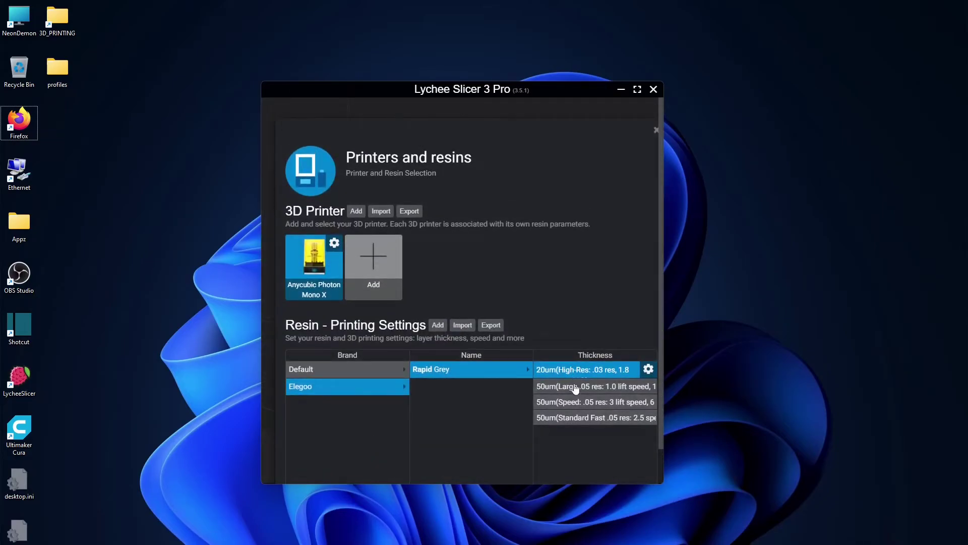
{"action": "left_click_drag", "start_coordinate": [664, 474], "coordinate": [837, 470]}
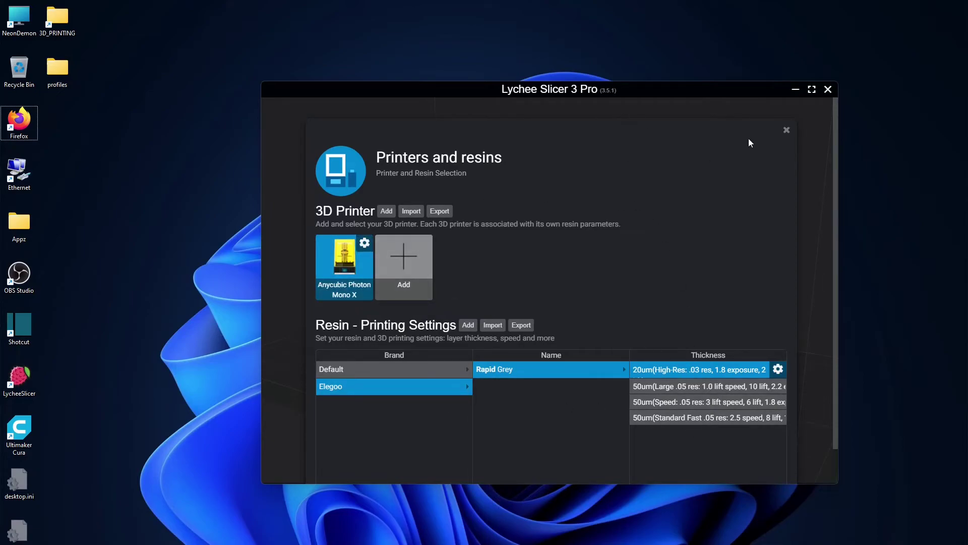
{"action": "left_click", "coordinate": [787, 131]}
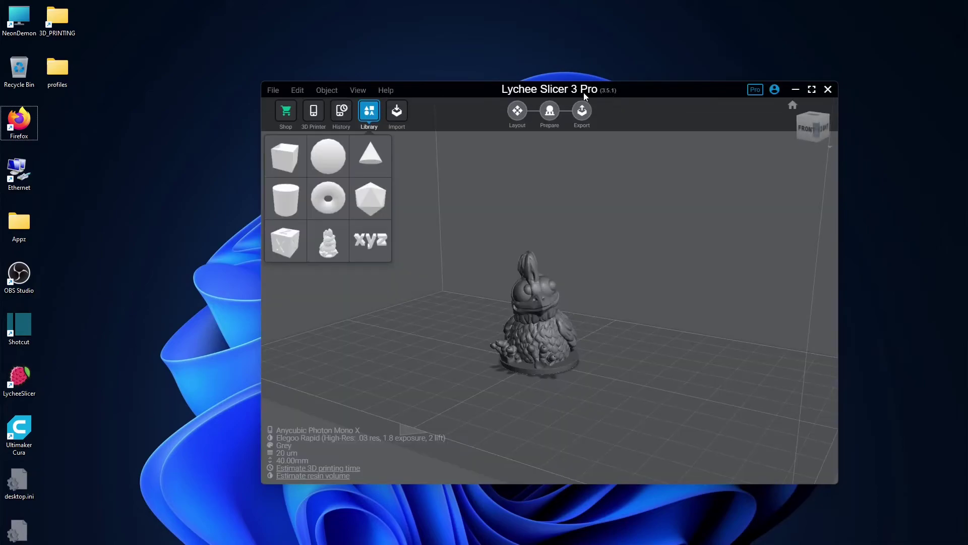
{"action": "left_click", "coordinate": [545, 332]}
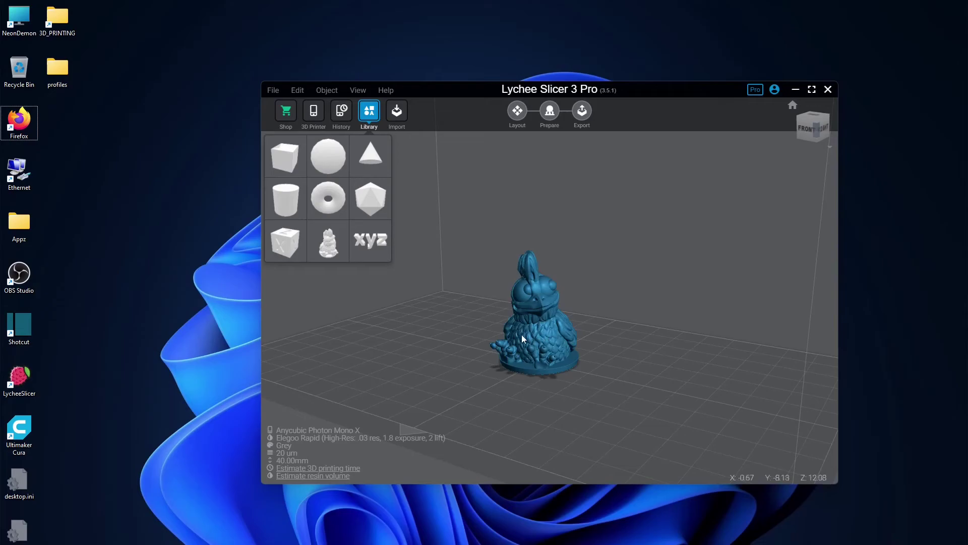
{"action": "right_click_drag", "start_coordinate": [541, 331], "coordinate": [527, 246]}
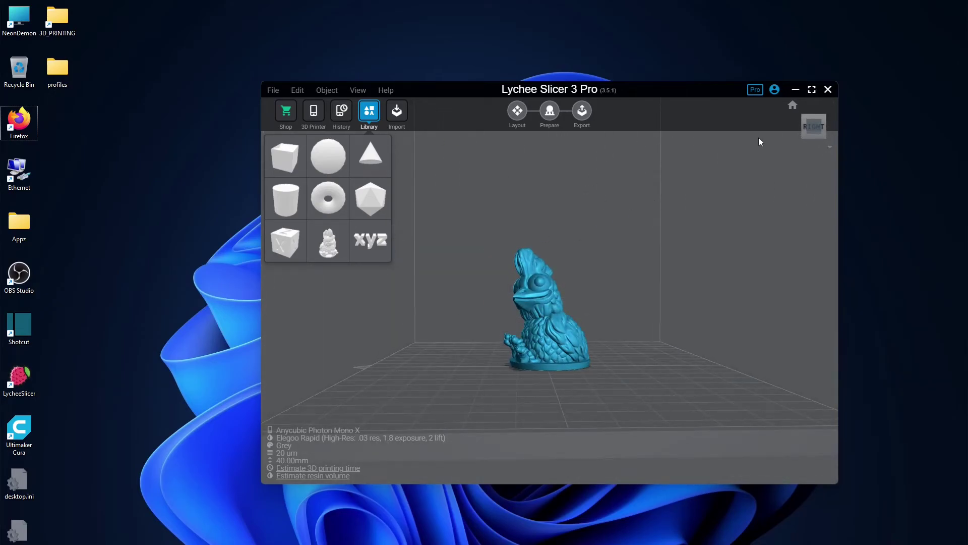
Revoke the OPTIPLEX computer from the account's saved computer list, look through the configuration sections, and close the configuration
{"action": "left_click", "coordinate": [774, 90]}
{"action": "left_click", "coordinate": [776, 128]}
{"action": "left_click", "coordinate": [468, 290]}
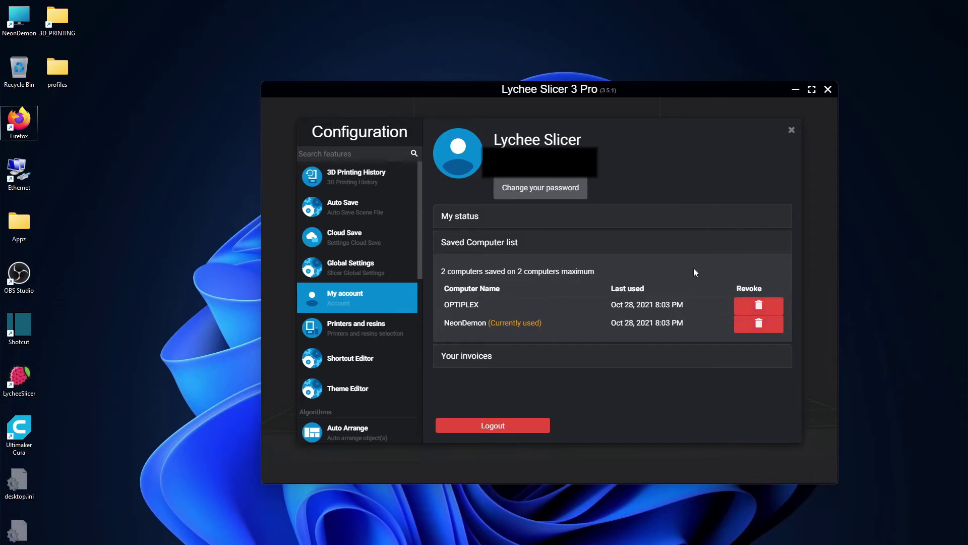
{"action": "left_click", "coordinate": [753, 302]}
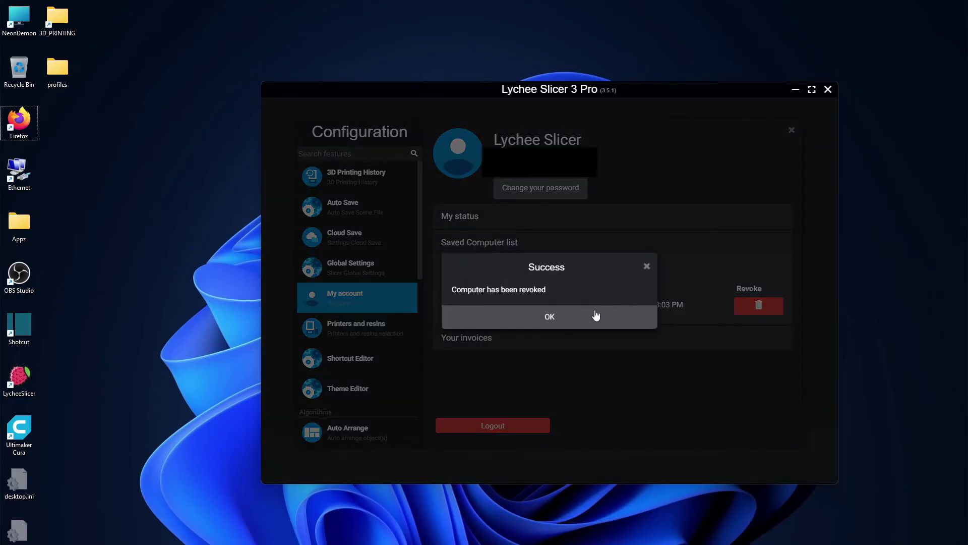
{"action": "left_click", "coordinate": [563, 318]}
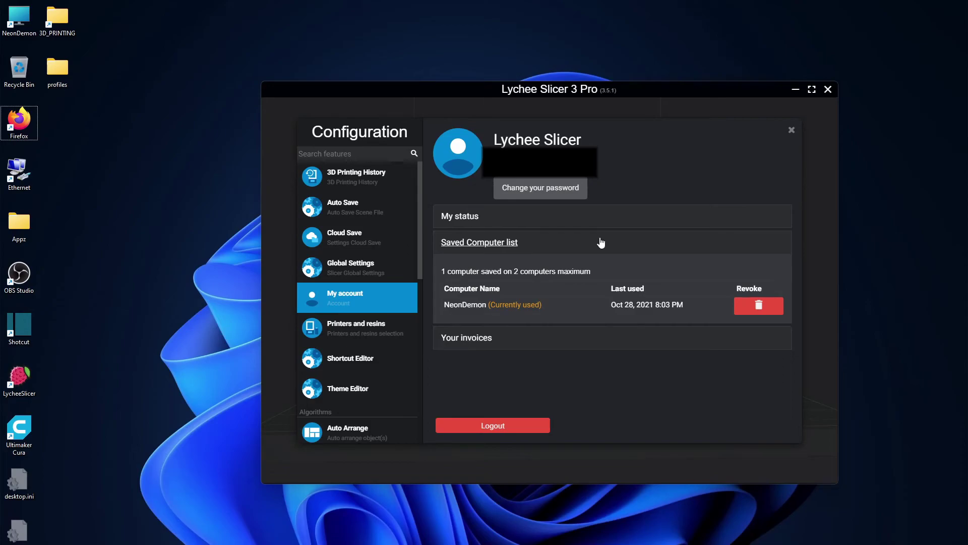
{"action": "scroll", "coordinate": [374, 323], "scroll_direction": "down", "scroll_amount": 10}
{"action": "scroll", "coordinate": [374, 324], "scroll_direction": "up", "scroll_amount": 10}
{"action": "left_click", "coordinate": [792, 131]}
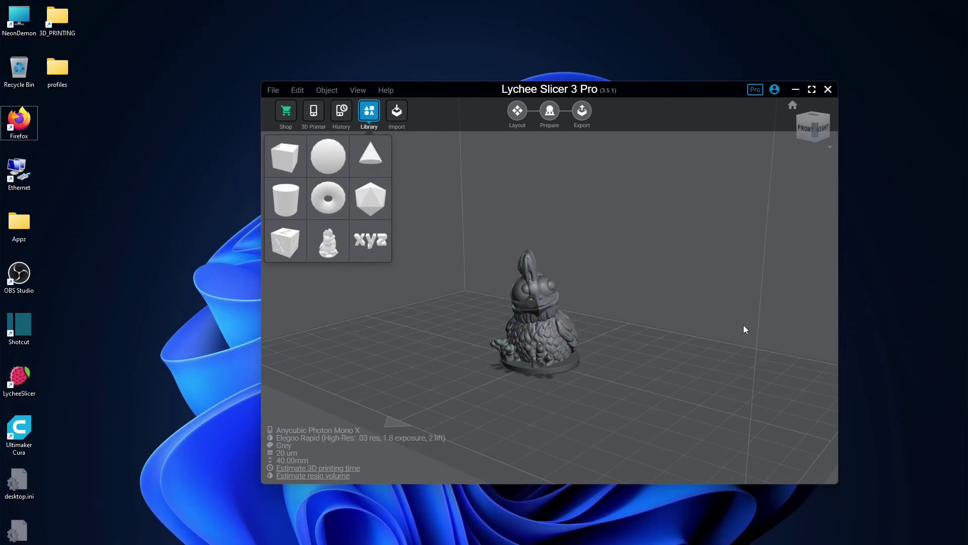
{"action": "right_click_drag", "start_coordinate": [646, 345], "coordinate": [622, 392]}
{"action": "left_click", "coordinate": [564, 371]}
{"action": "right_click_drag", "start_coordinate": [564, 371], "coordinate": [592, 349]}
{"action": "left_click", "coordinate": [592, 350]}
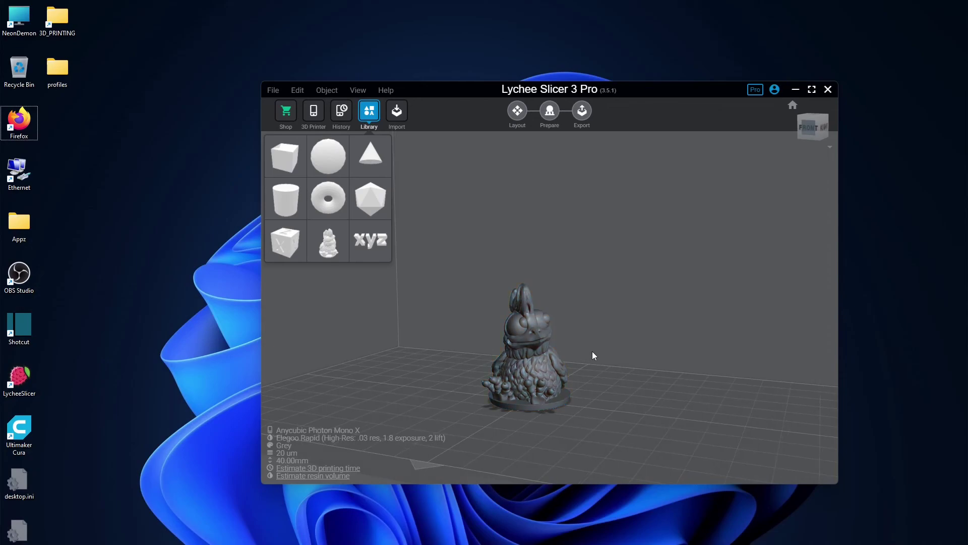
{"action": "left_click", "coordinate": [525, 396]}
Switch back to Ultimaker Cura, reposition its window, and view the Anycubic Vyper's empty build plate from several angles
{"action": "left_click", "coordinate": [607, 294]}
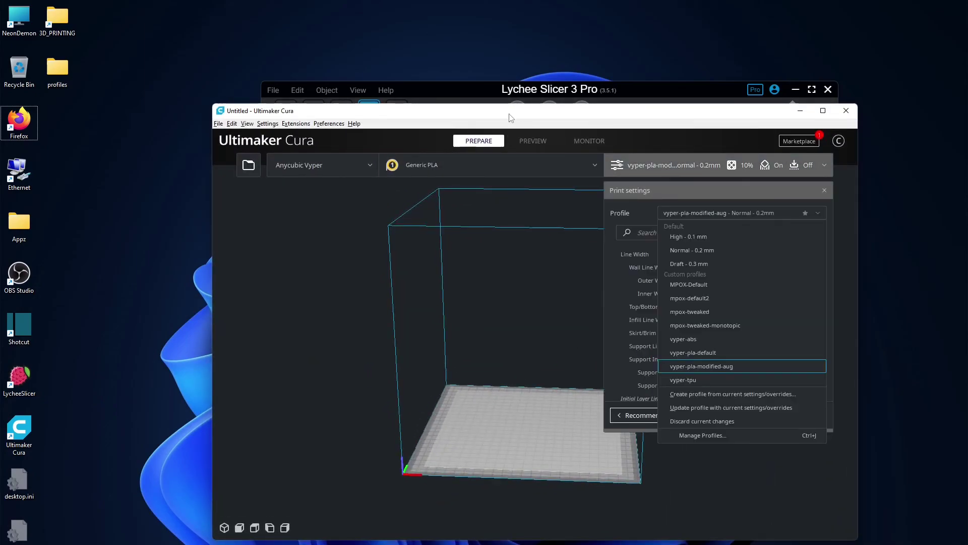
{"action": "left_click_drag", "start_coordinate": [512, 117], "coordinate": [468, 100]}
{"action": "left_click", "coordinate": [487, 432]}
{"action": "right_click_drag", "start_coordinate": [487, 431], "coordinate": [429, 348]}
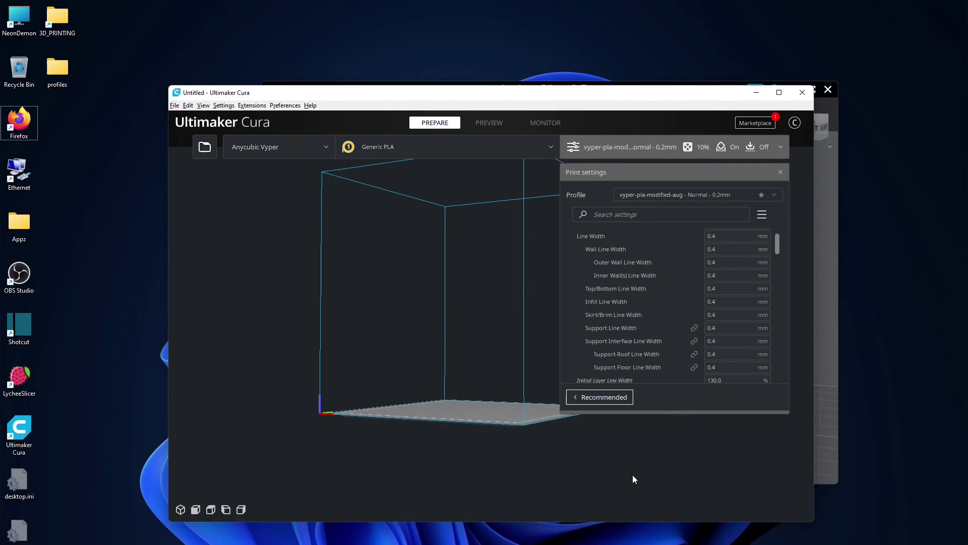
{"action": "right_click_drag", "start_coordinate": [478, 407], "coordinate": [434, 426]}
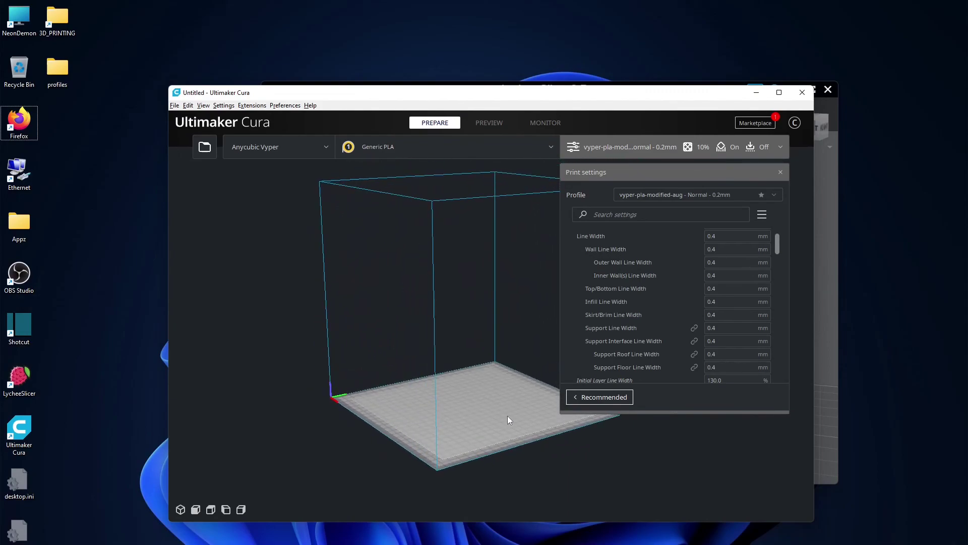